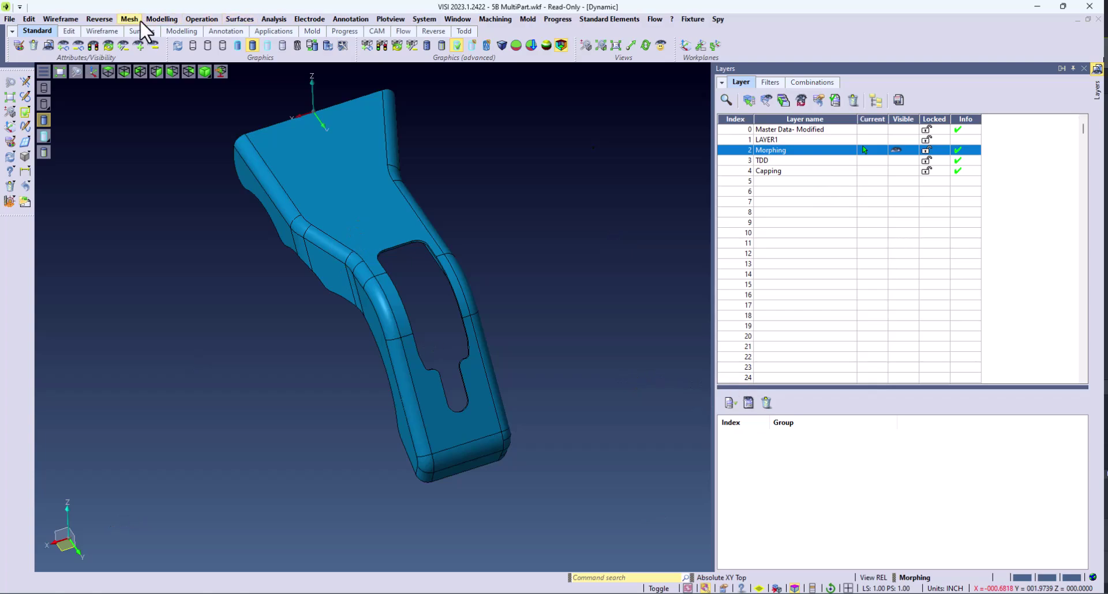
Step: Start a Stretch morph on the part, with the stretch line along the straight edge of its downward leg
left_click(155, 18)
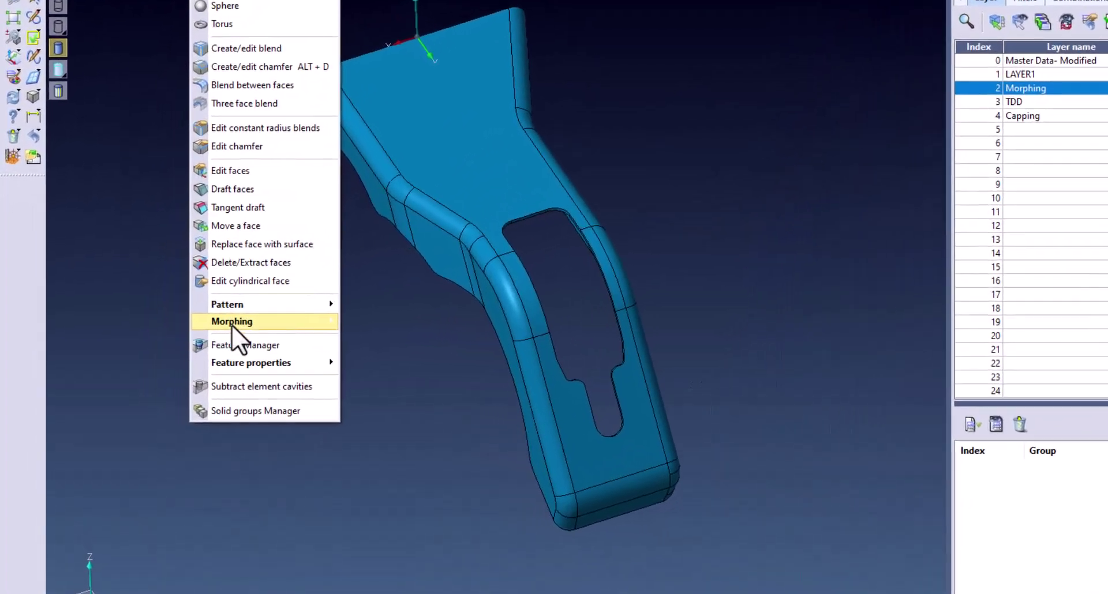
mouse_move(208, 323)
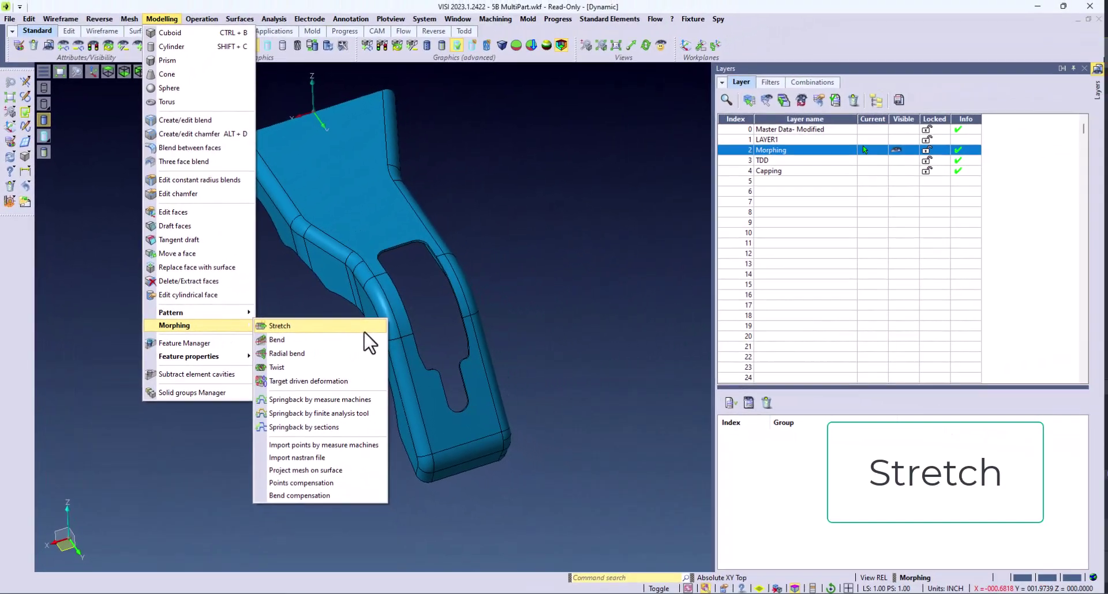
left_click(470, 323)
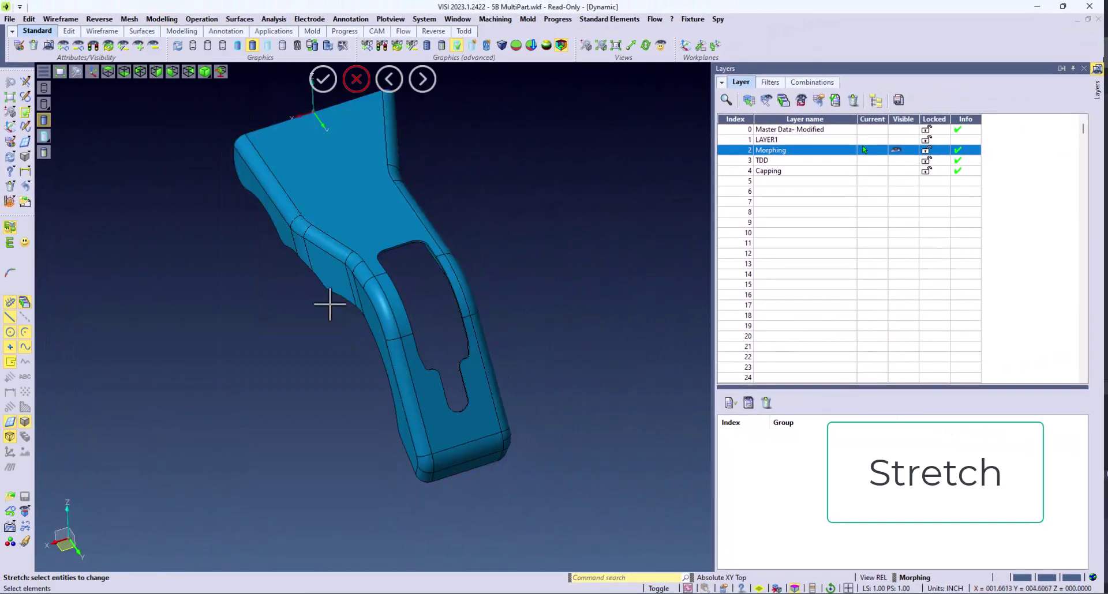
left_click(378, 286)
middle_click(383, 292)
left_click(400, 342)
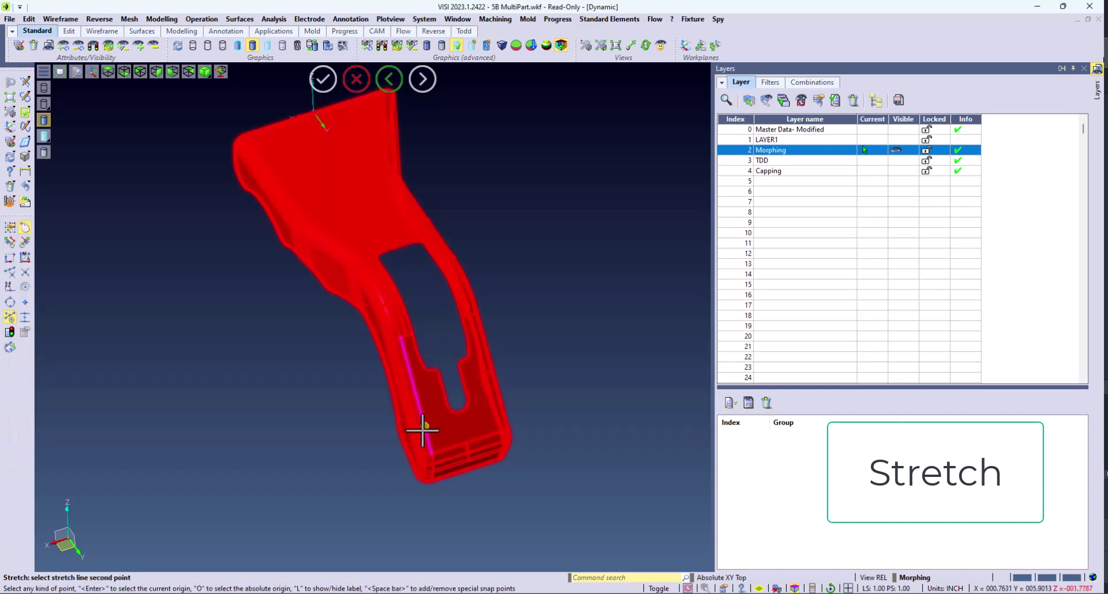
left_click(431, 454)
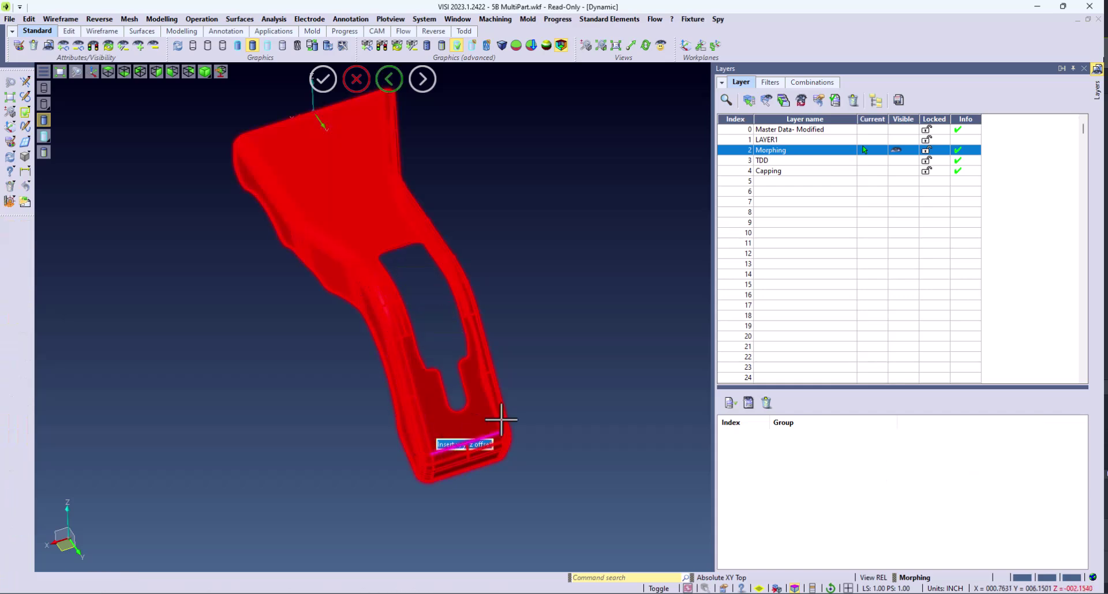
middle_click(592, 374)
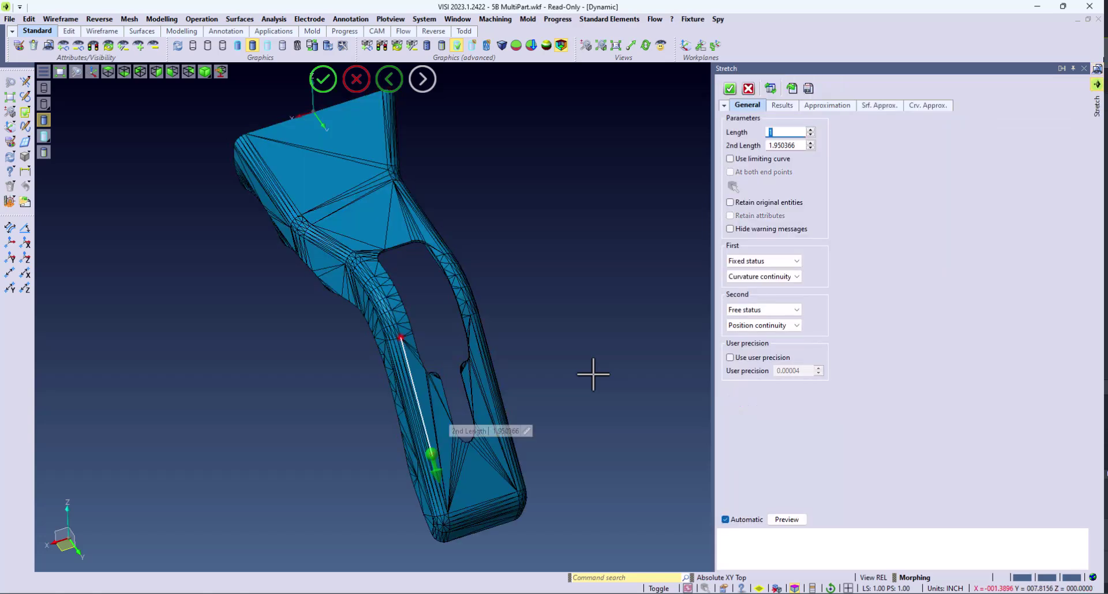
Step: Set the stretch length to 2 inches and apply the stretch
middle_click_drag(592, 374, 442, 348)
left_click_drag(441, 348, 480, 469)
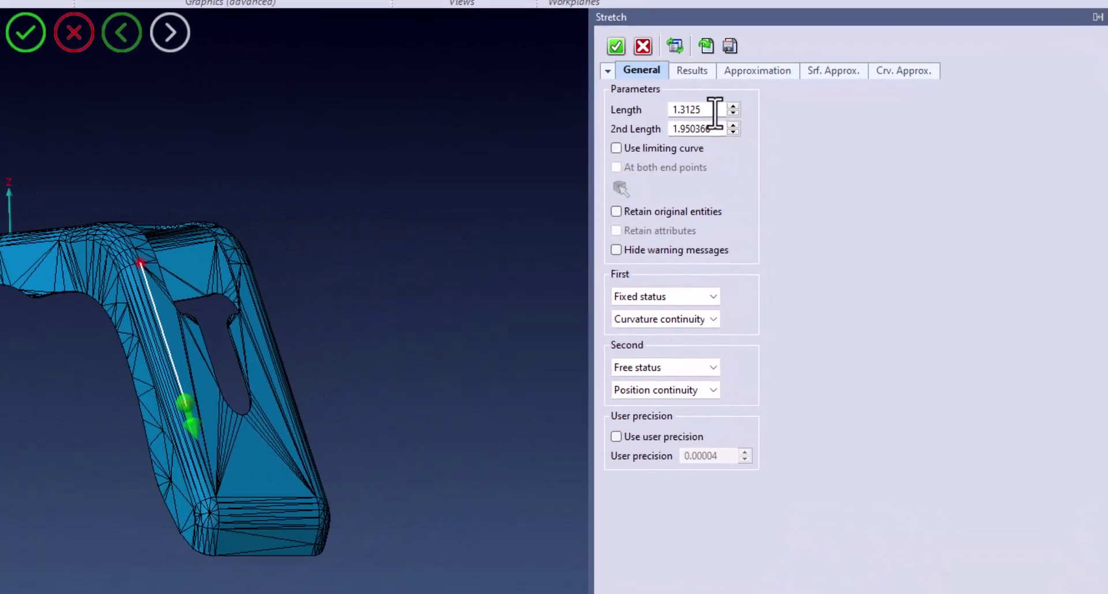
left_click_drag(742, 116, 657, 117)
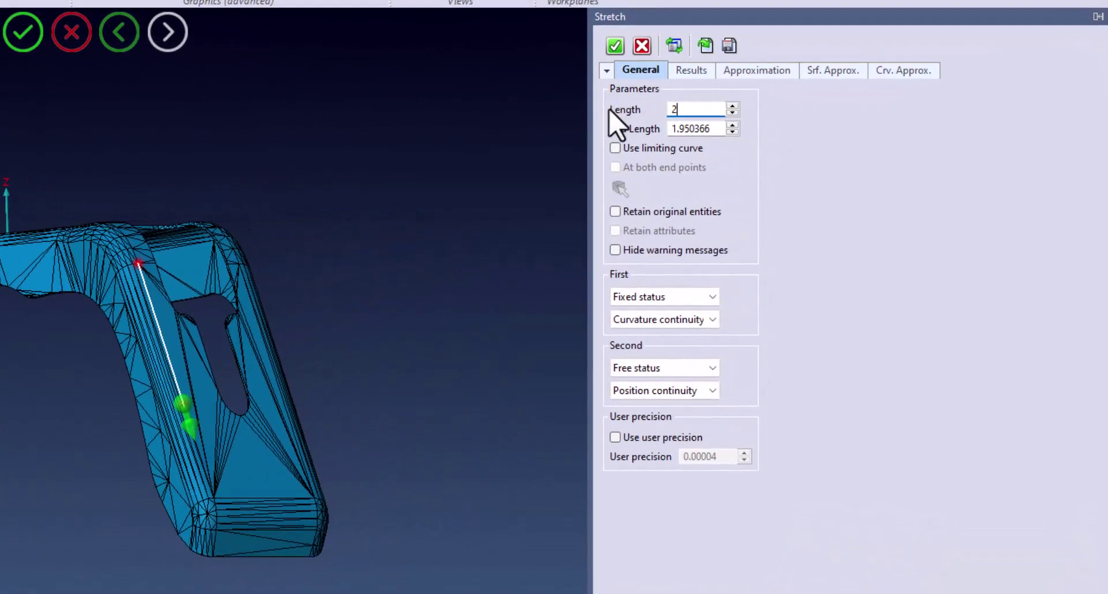
key("Tab")
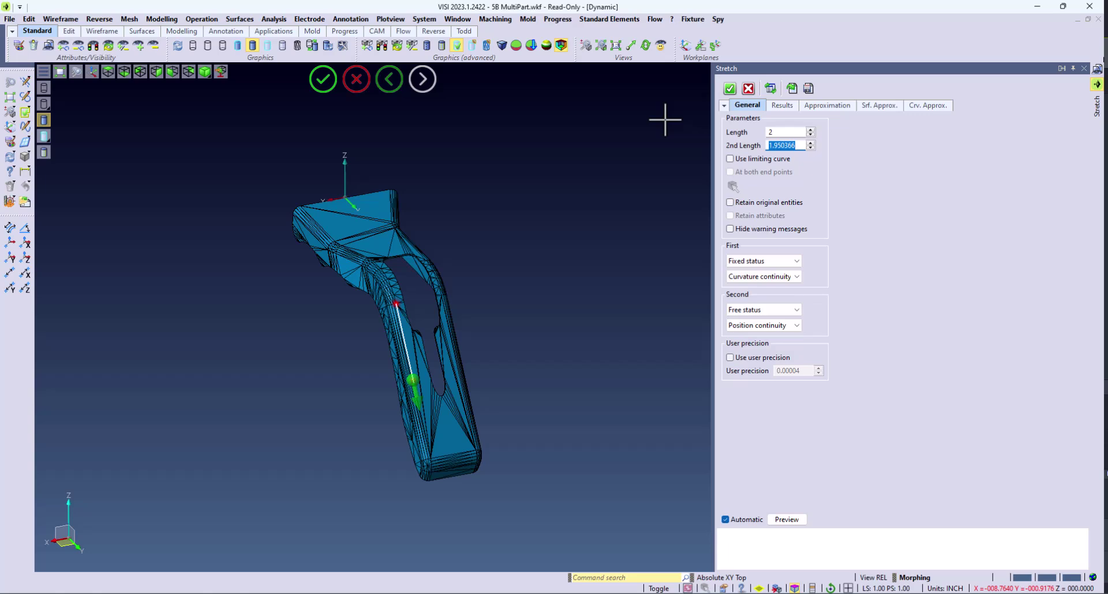
left_click(731, 87)
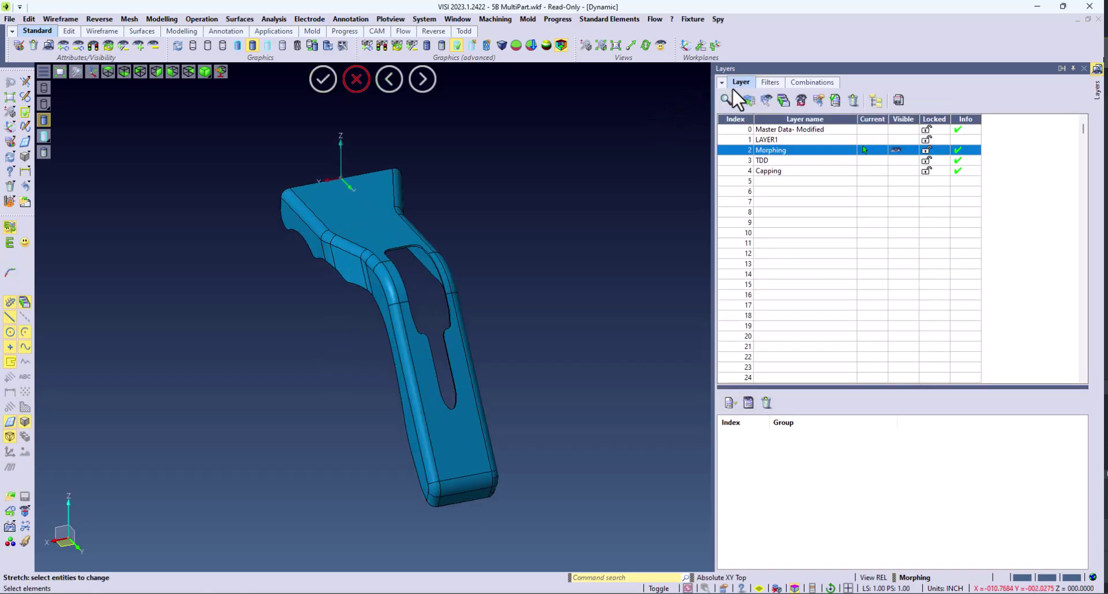
Step: Start a Bend morph and select the whole part as the entity to change
left_click(162, 19)
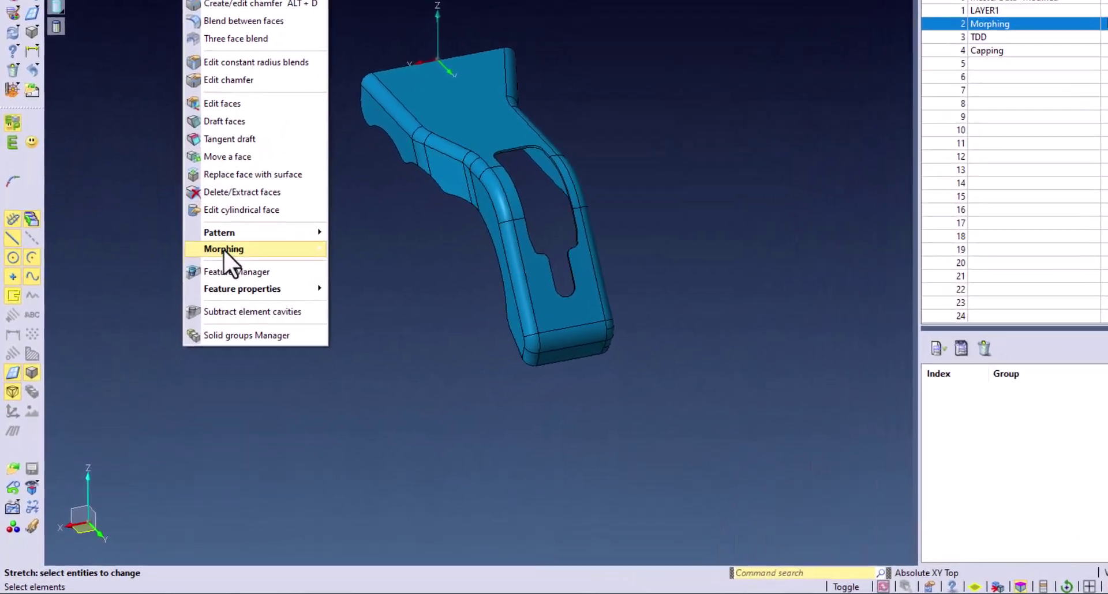
mouse_move(224, 250)
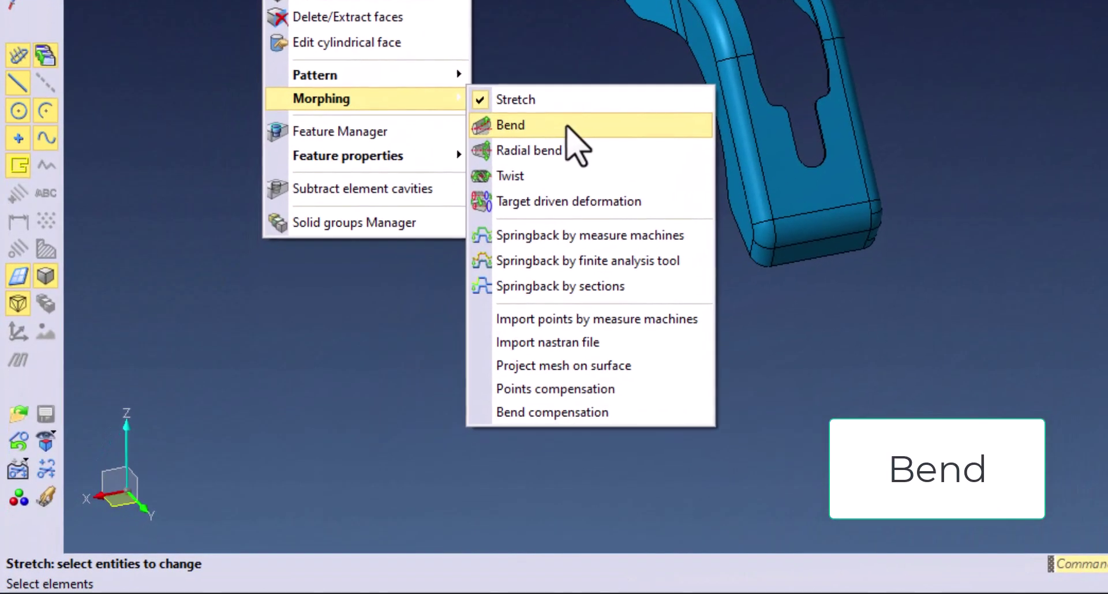
left_click(567, 126)
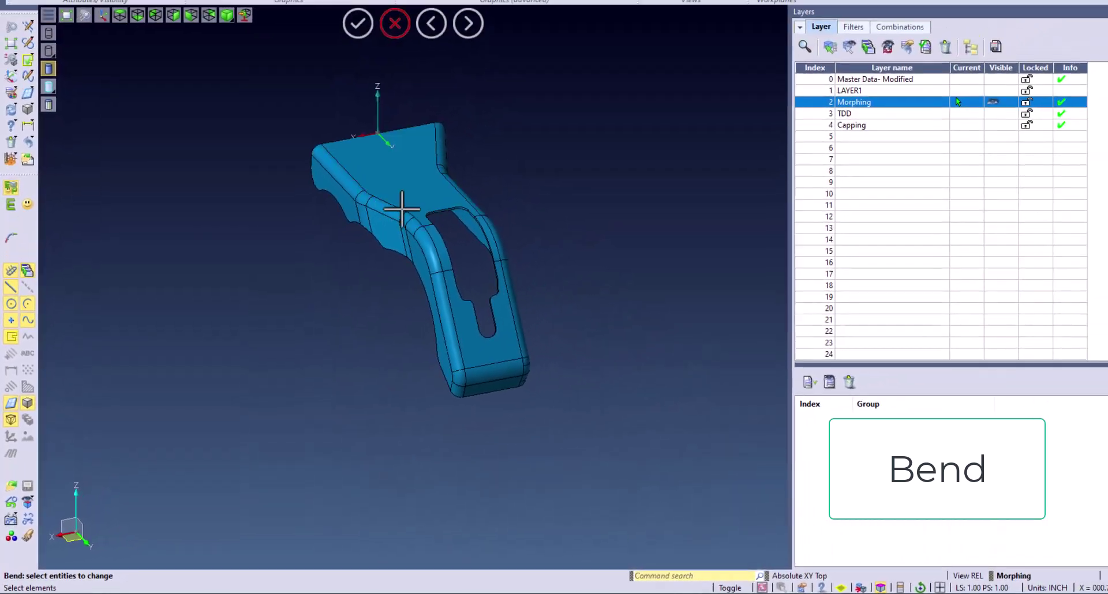
left_click(415, 222)
right_click(415, 222)
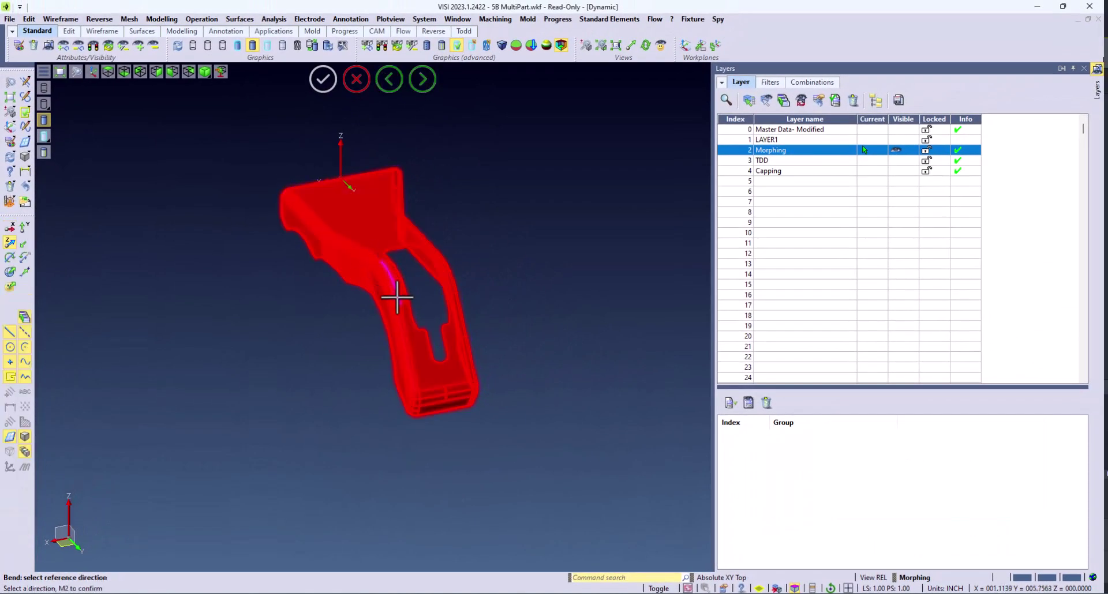
Step: Take the bend reference direction from the slot's upper end edge and define the bend line along the leg's straight edge
scroll(393, 294, "up", 5)
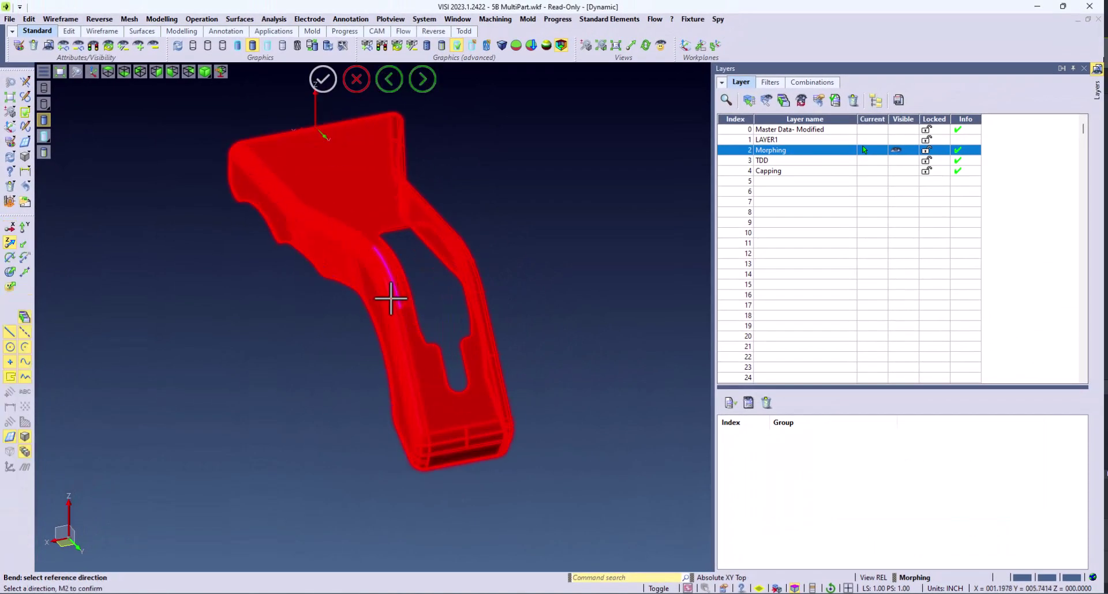
left_click(381, 242)
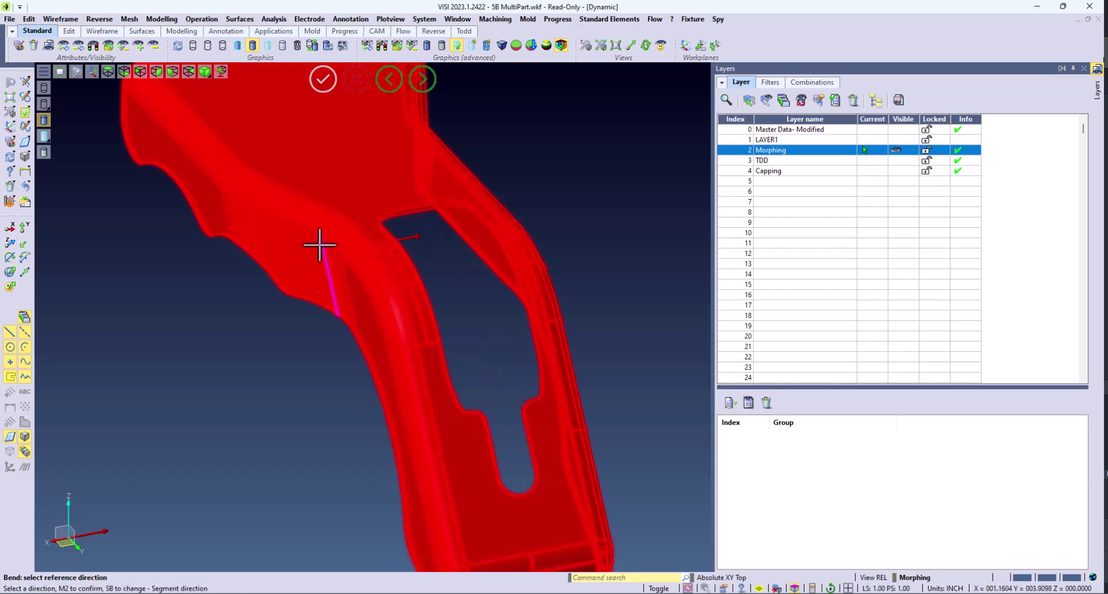
scroll(210, 255, "down", 5)
right_click(187, 330)
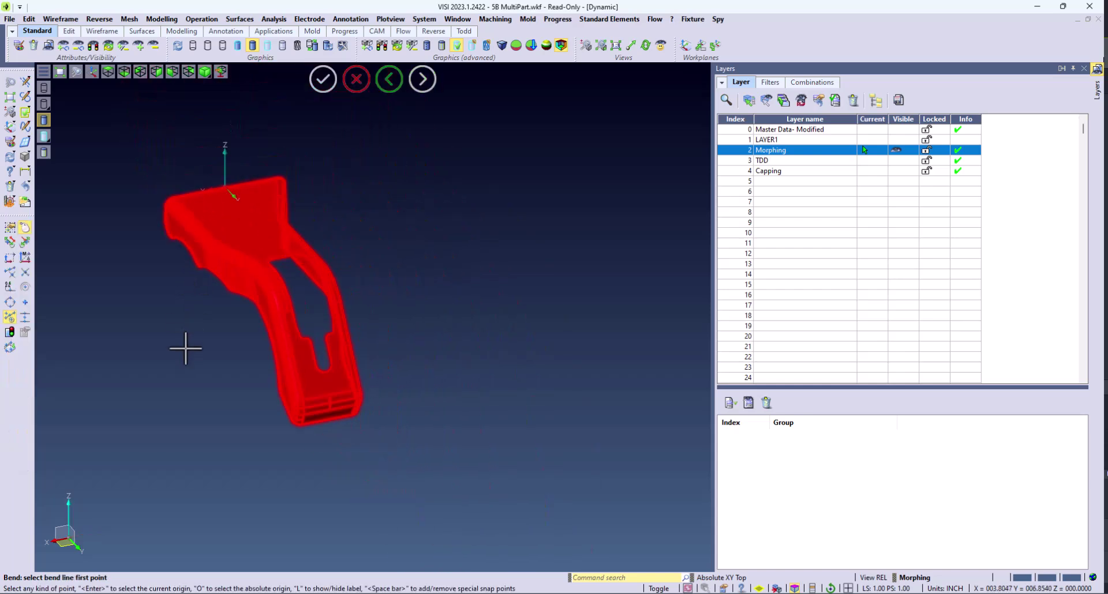
left_click(286, 311)
left_click(304, 401)
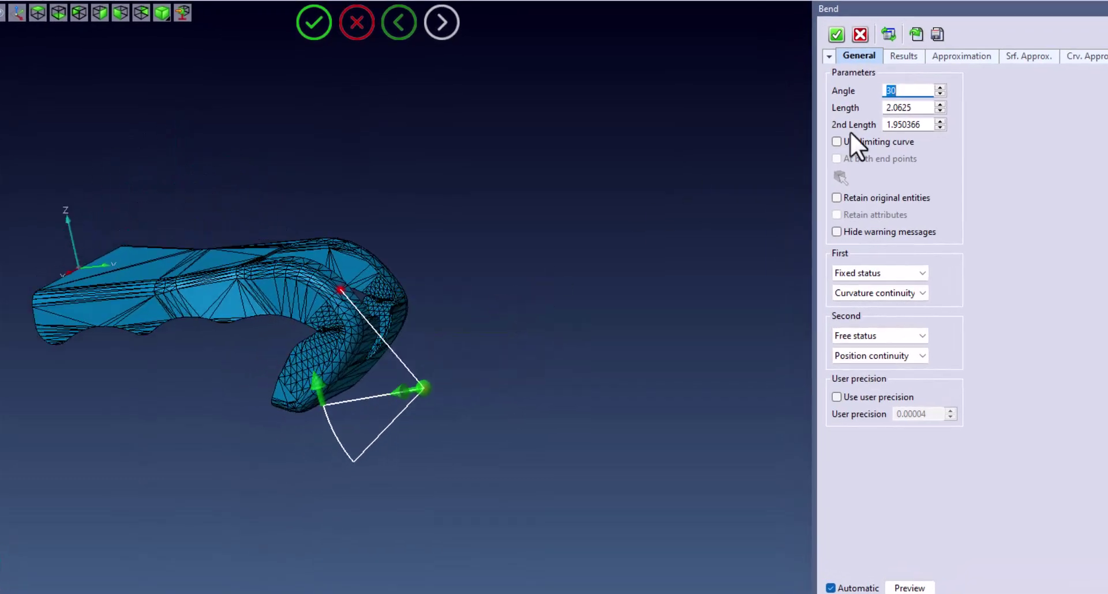
Step: Set the bend angle to 10 and its length to 2.375 inches, and apply the bend
type("10")
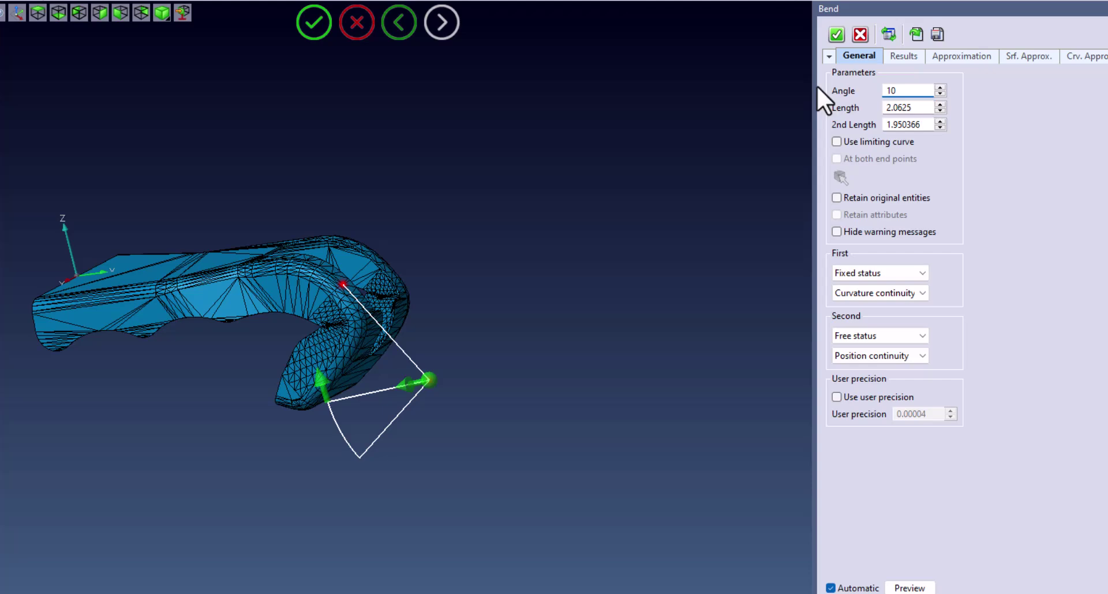
key("Tab")
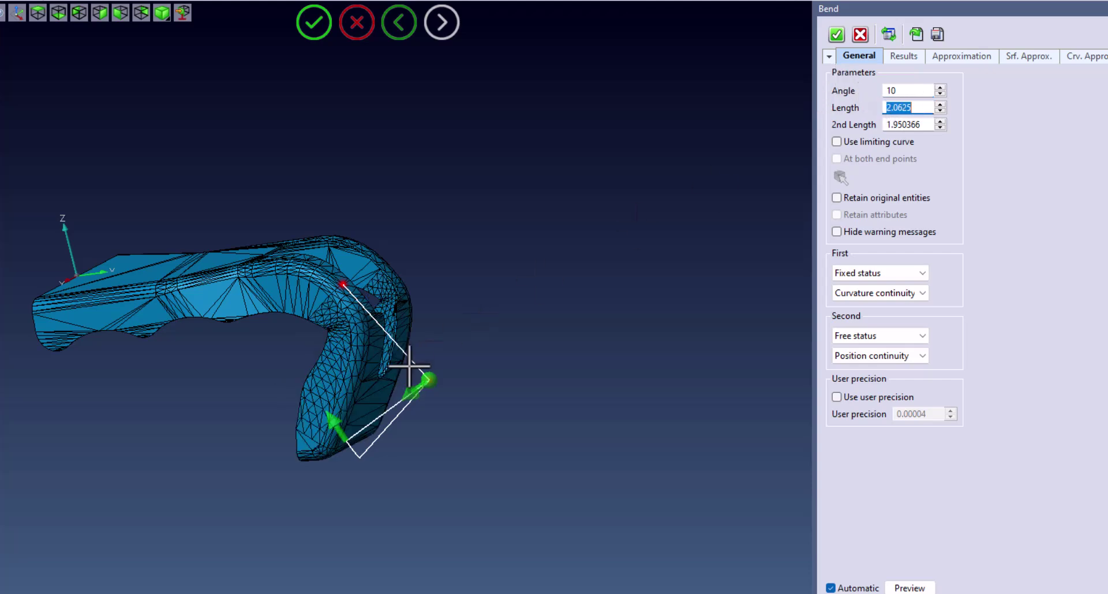
left_click_drag(410, 395, 279, 495)
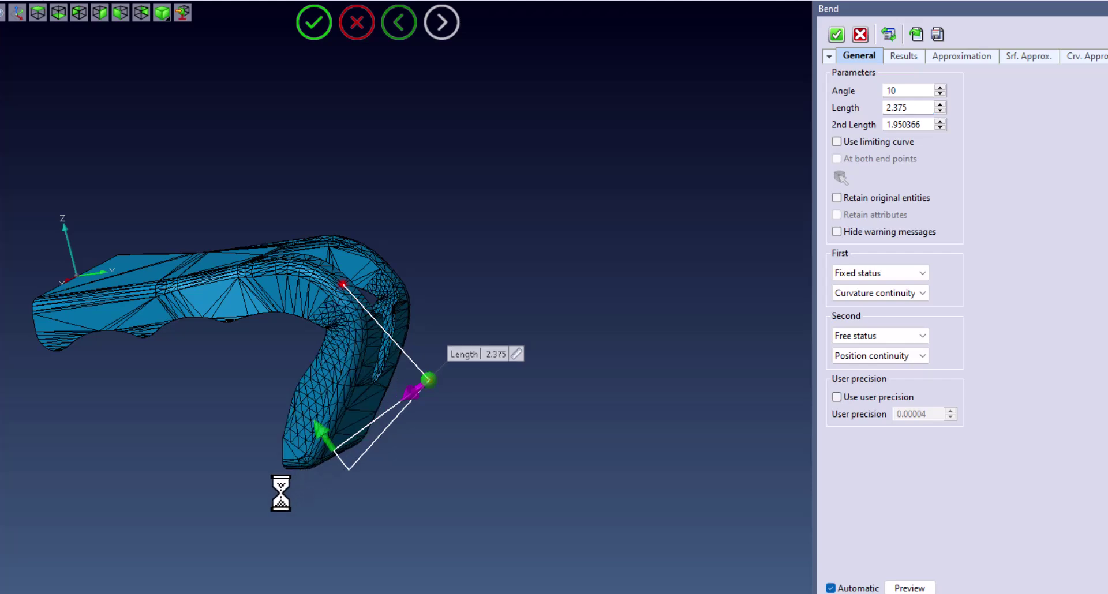
middle_click_drag(333, 476, 394, 232)
scroll(631, 220, "down", 3)
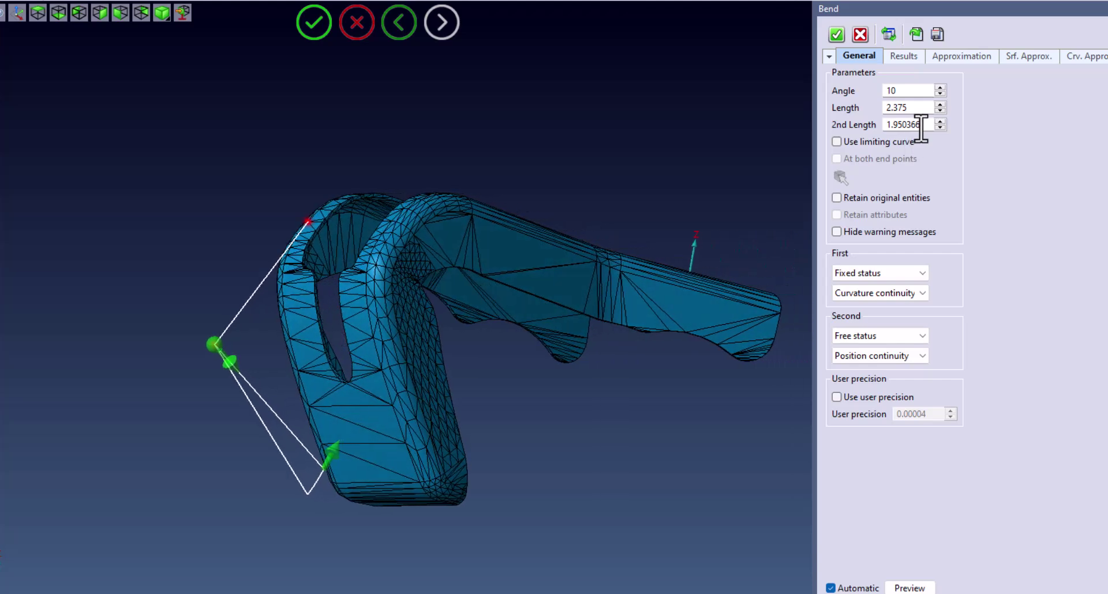
left_click(836, 34)
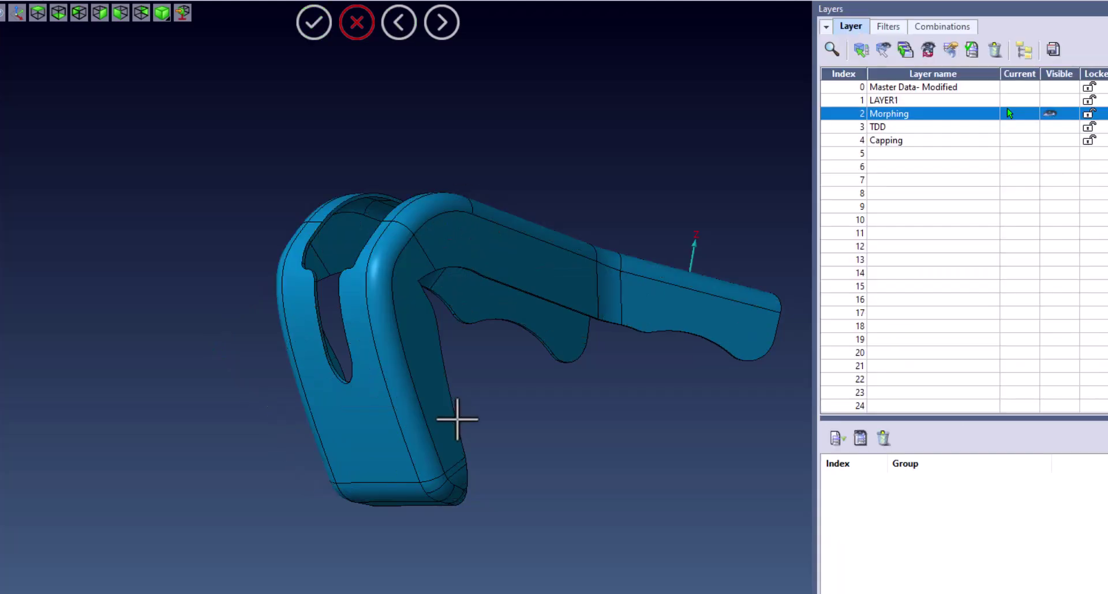
Step: Start a Twist morph on the part, with the twist axis along the straight edge of the downward leg
middle_click_drag(463, 420, 784, 463)
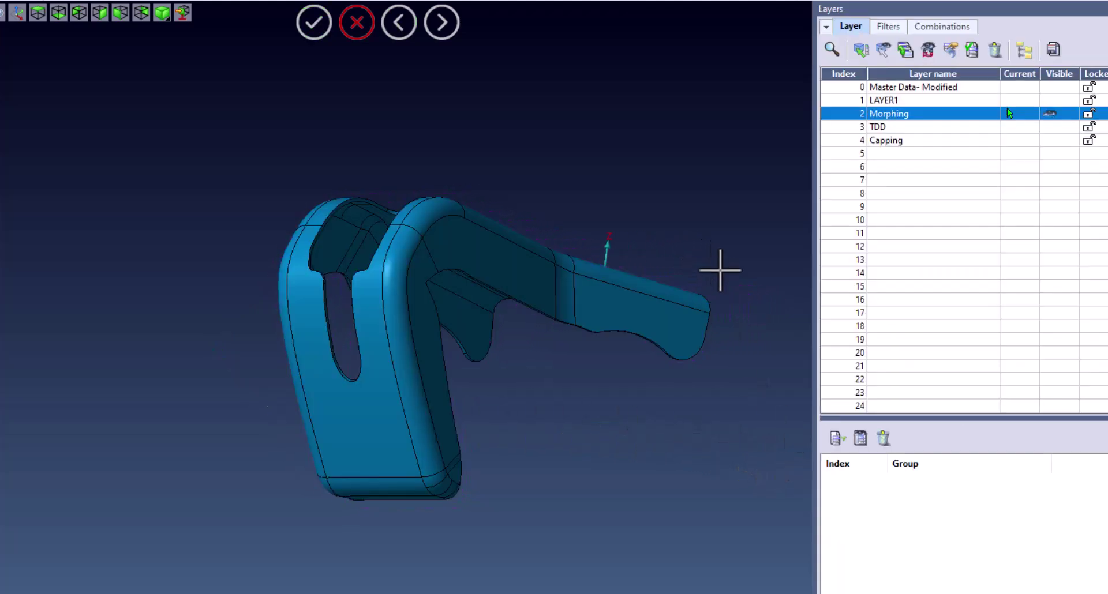
middle_click_drag(719, 270, 776, 352)
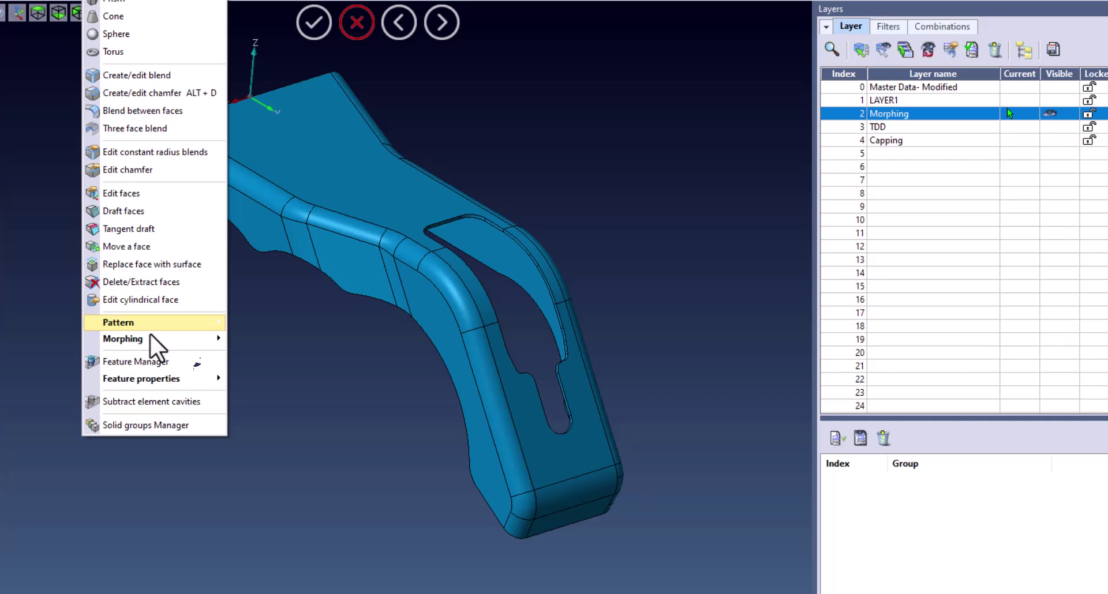
mouse_move(149, 339)
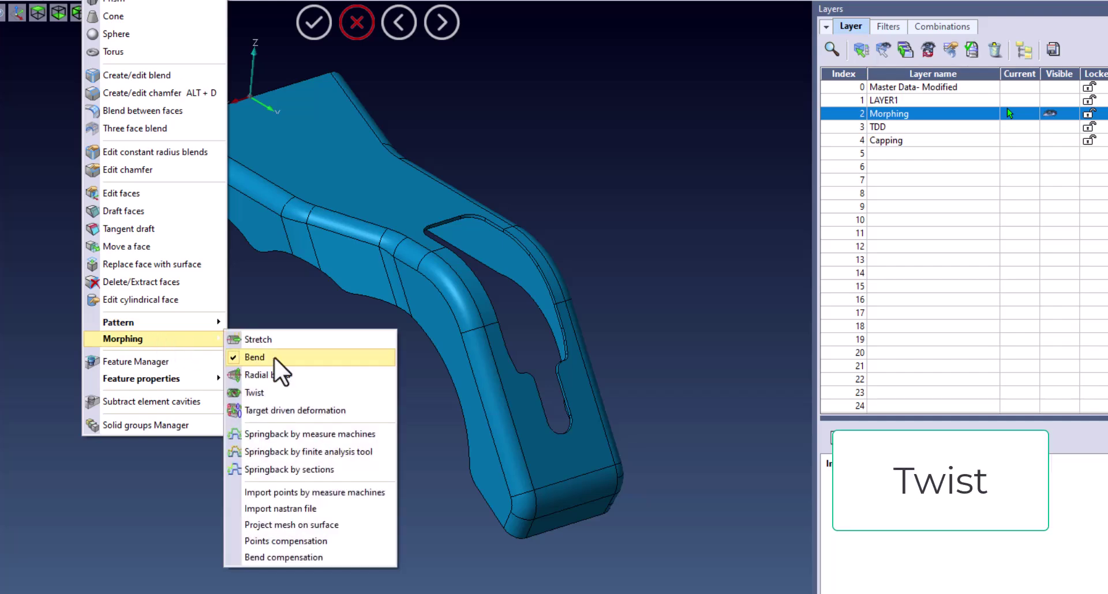
left_click(296, 394)
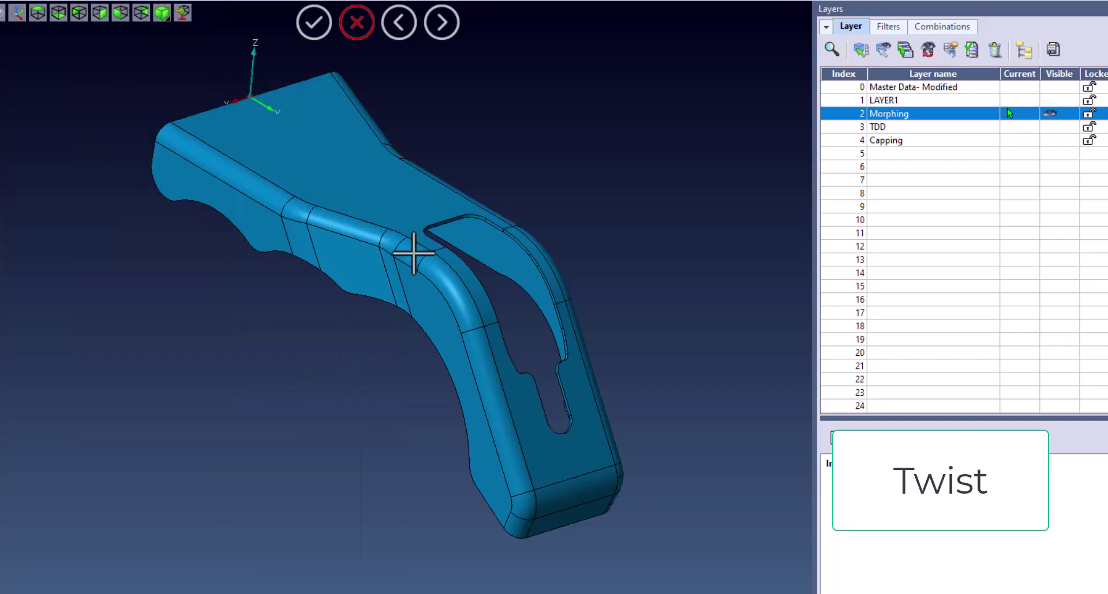
left_click(414, 248)
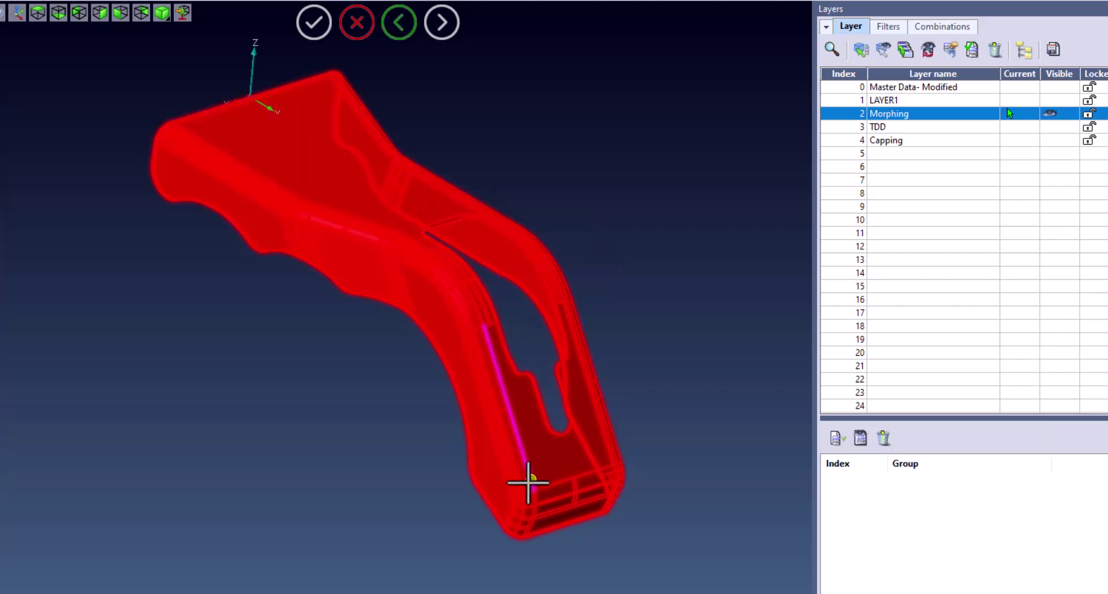
left_click(528, 486)
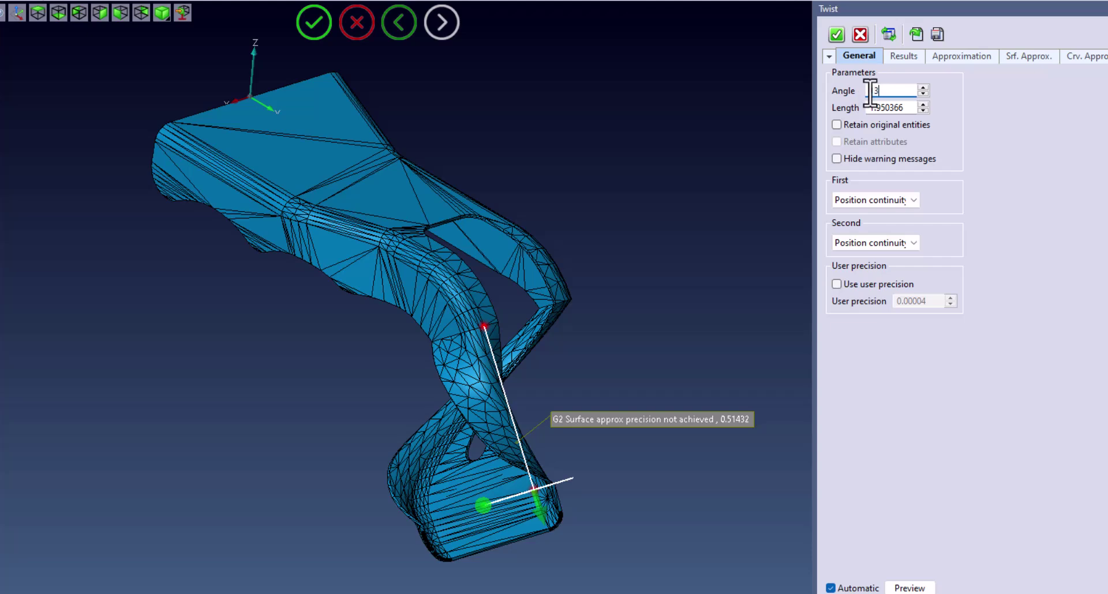
Step: Preview the twist at an angle of 30, change the angle to -150 and apply the twist
key("Tab")
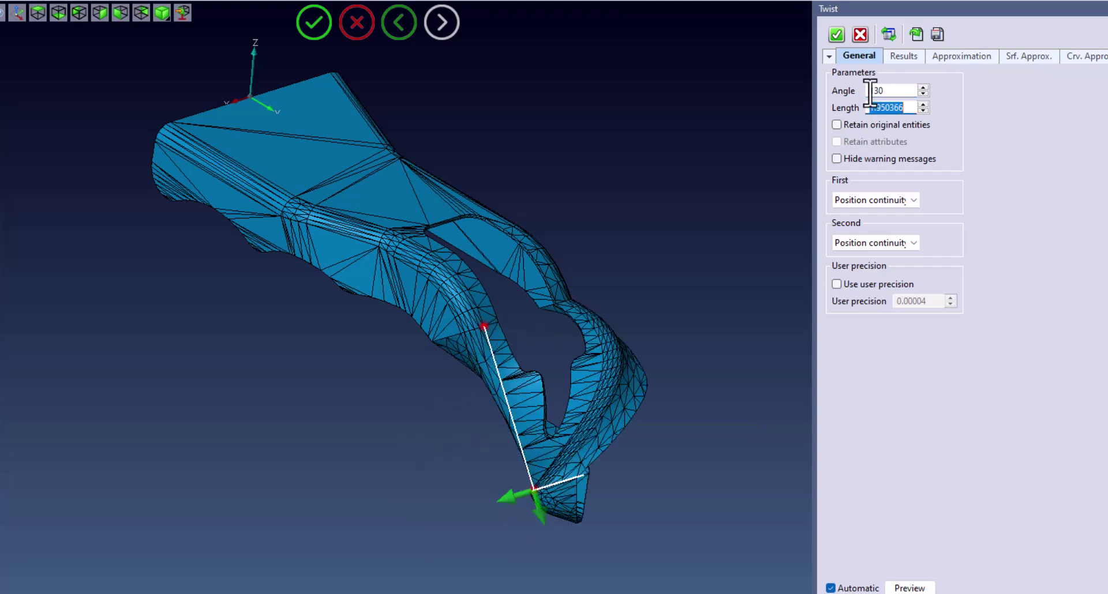
middle_click_drag(667, 241, 725, 285)
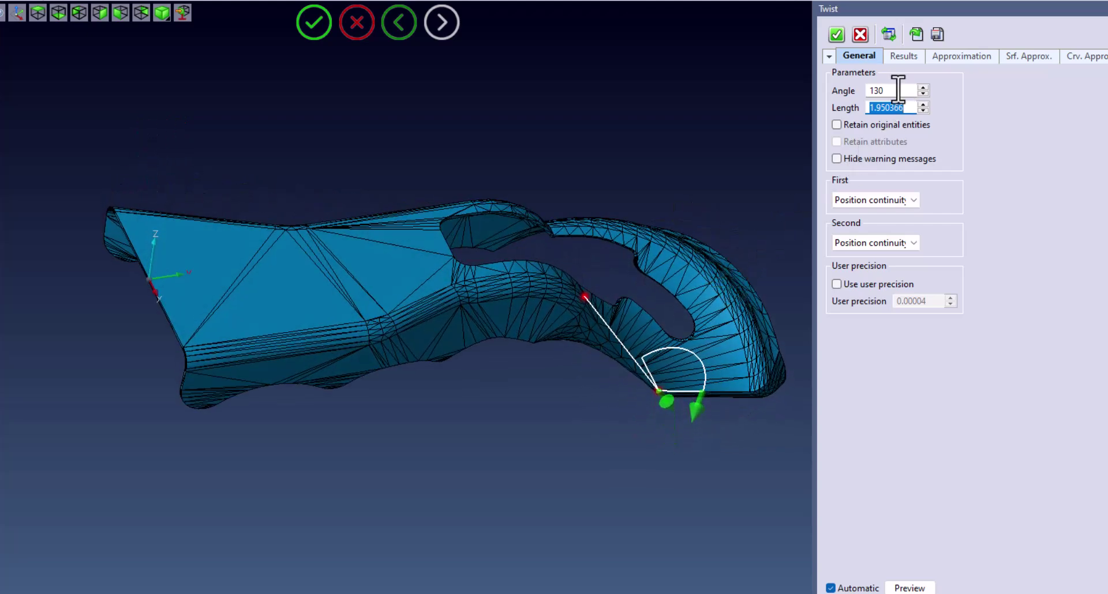
left_click_drag(898, 89, 812, 90)
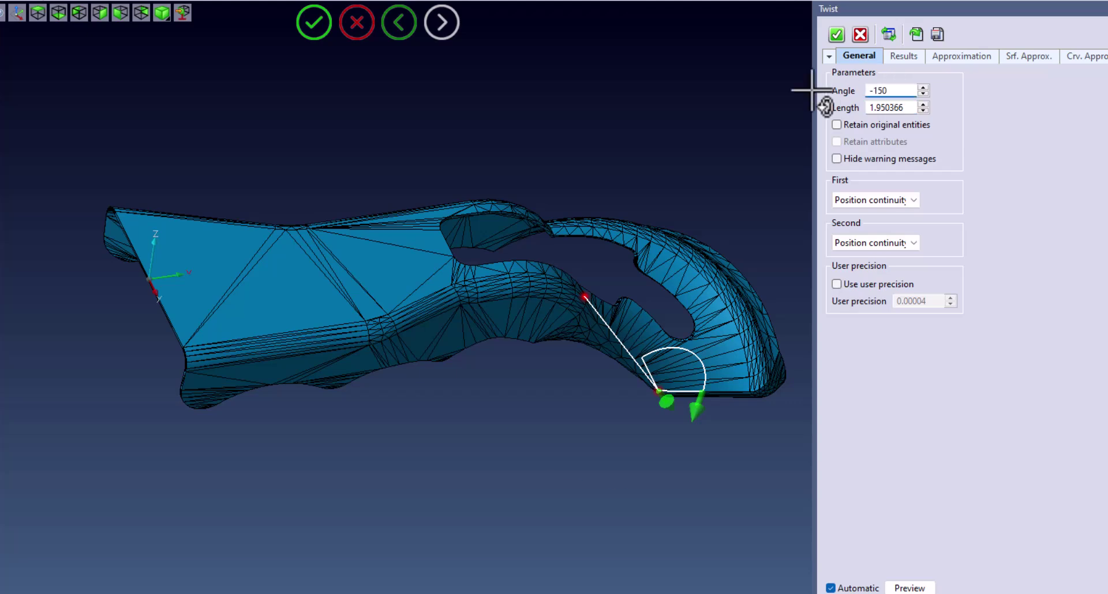
key("Tab")
middle_click_drag(811, 91, 698, 114)
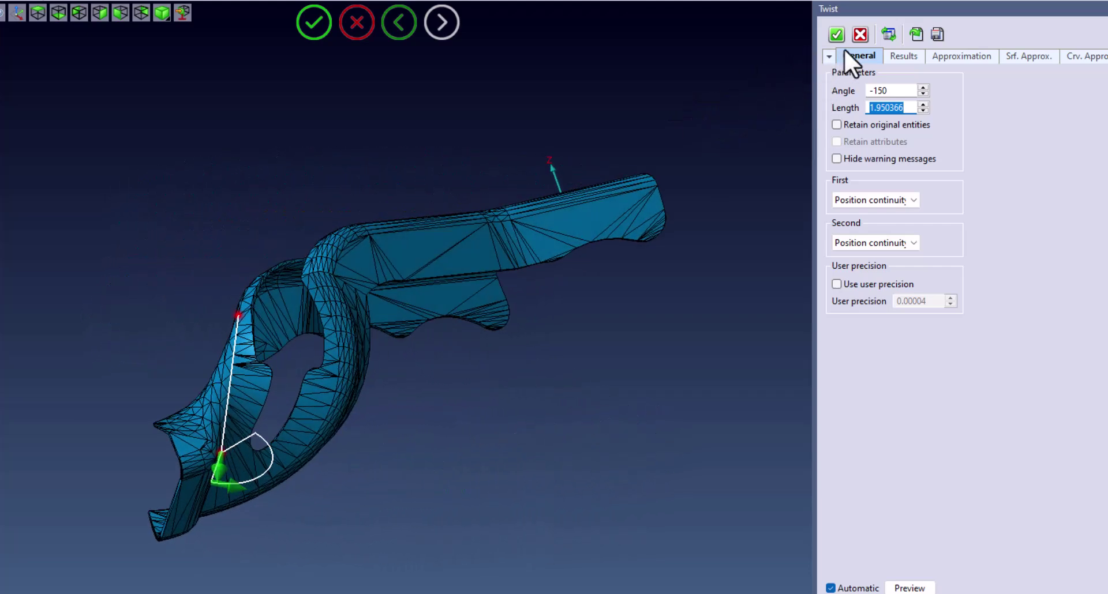
left_click(834, 34)
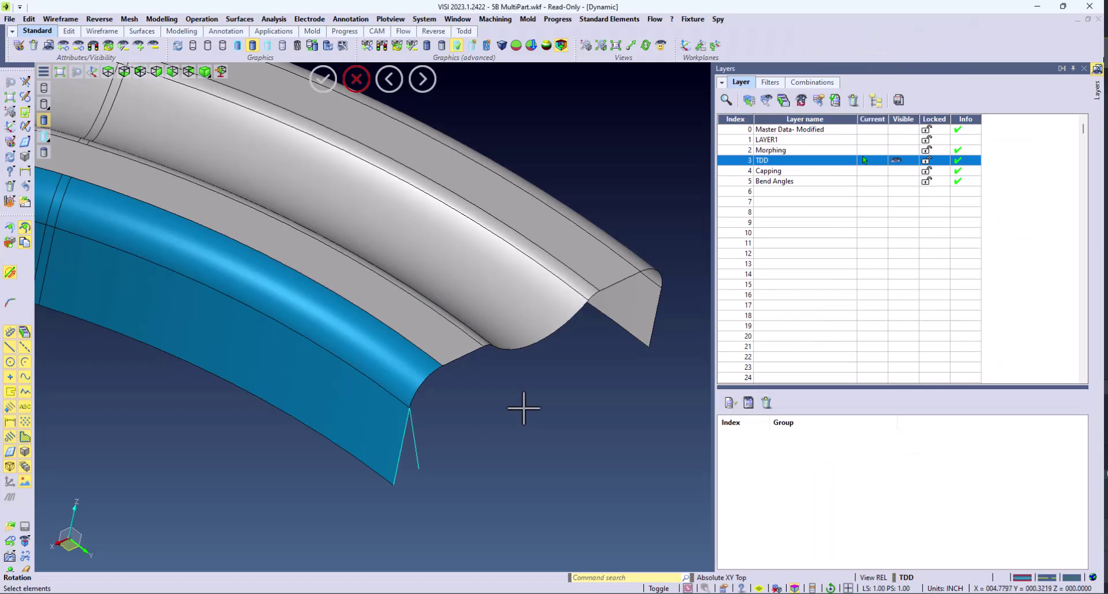
scroll(525, 408, "down", 7)
scroll(294, 410, "up", 3)
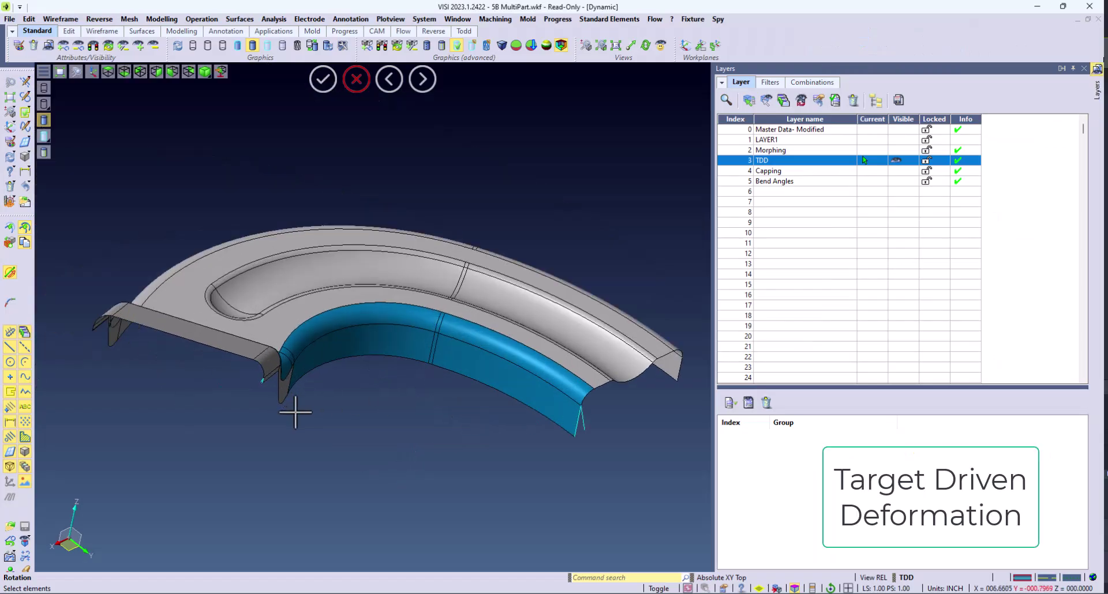
Step: Start a Target driven deformation morph and select the curved flanged part as the entity to change
left_click(173, 17)
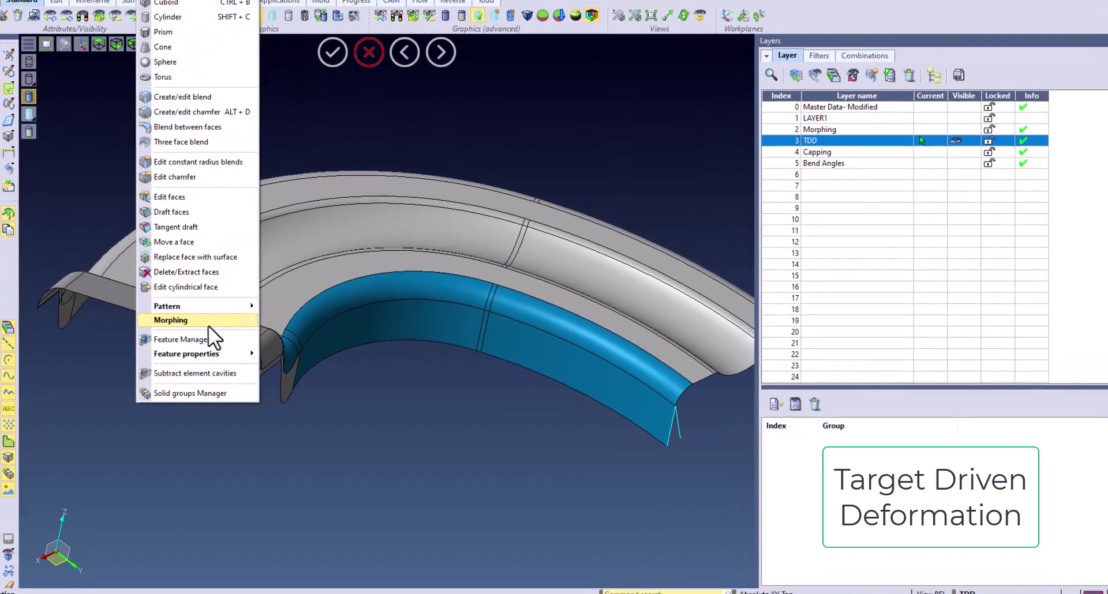
mouse_move(208, 330)
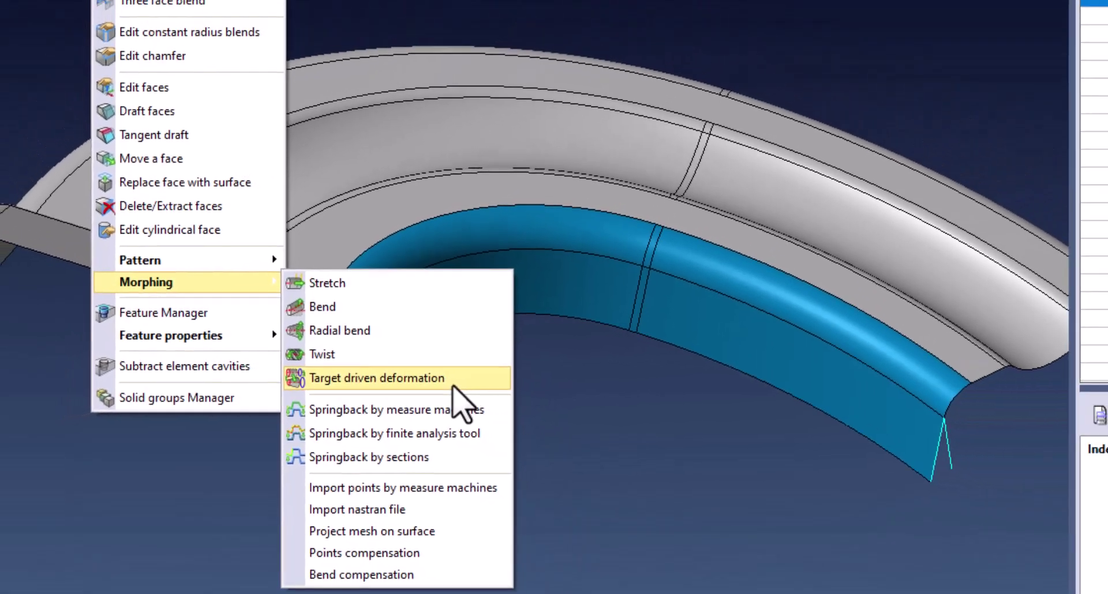
left_click(453, 384)
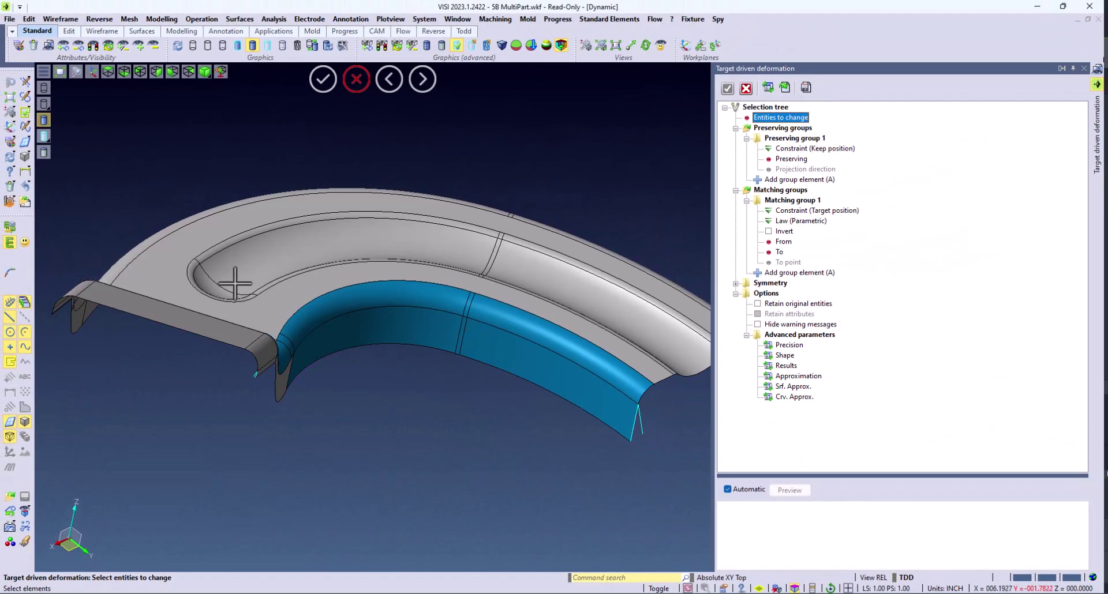
left_click(261, 298)
right_click(261, 299)
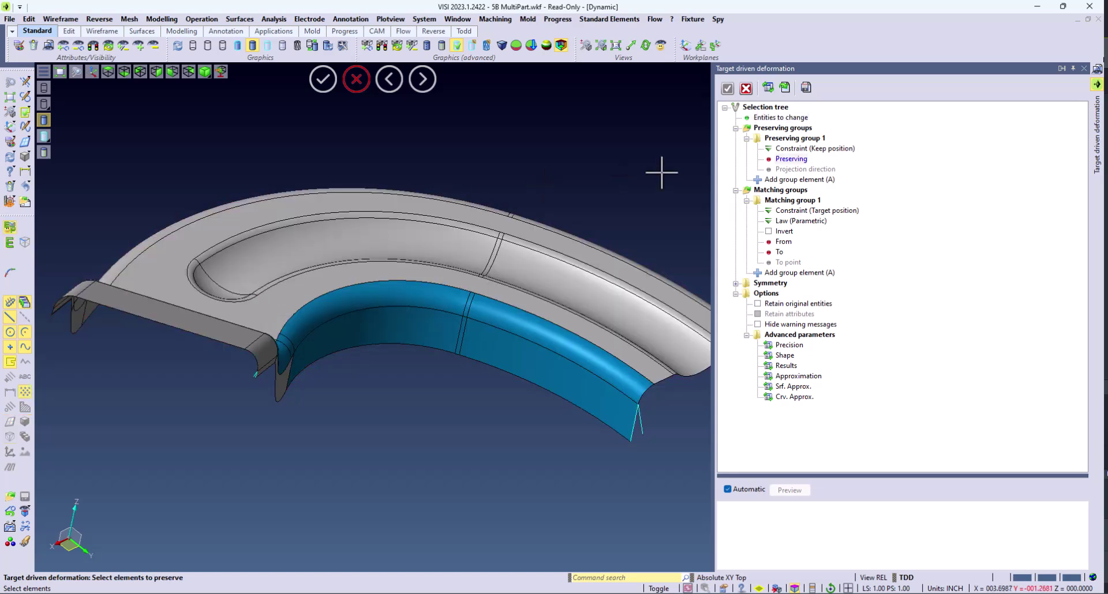
Step: Assign the chained edges around the part's upper face as the elements to preserve in Preserving group 1
left_click(27, 243)
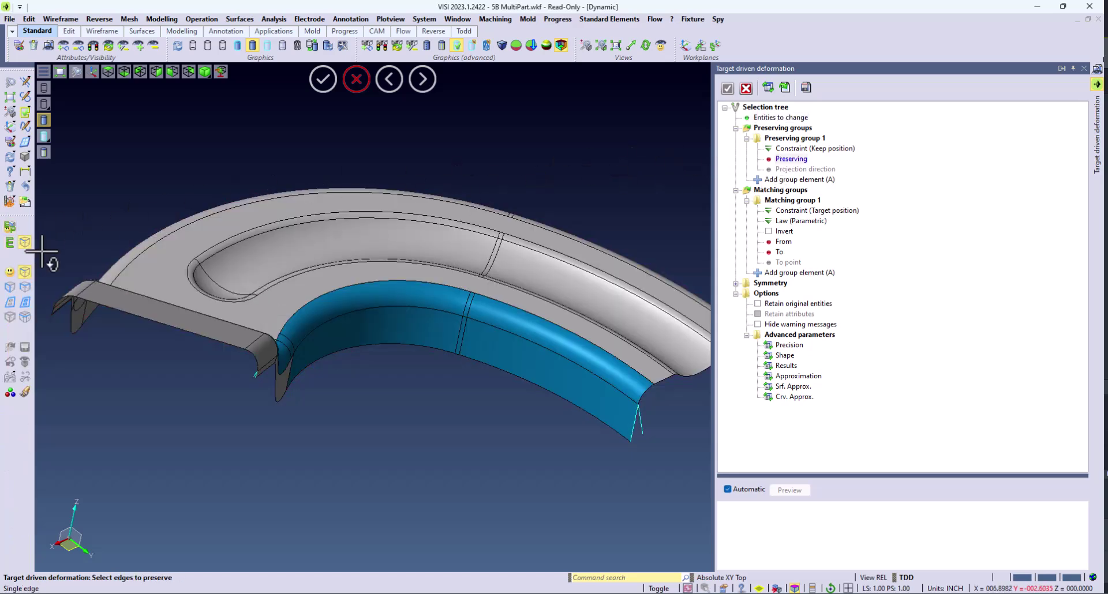
left_click(25, 287)
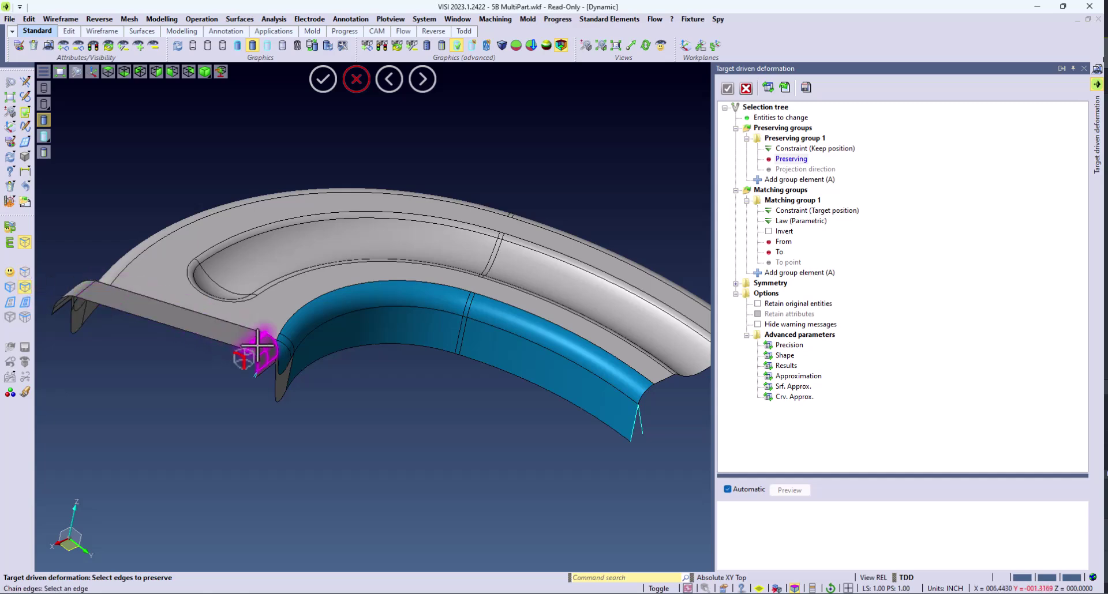
left_click(228, 301)
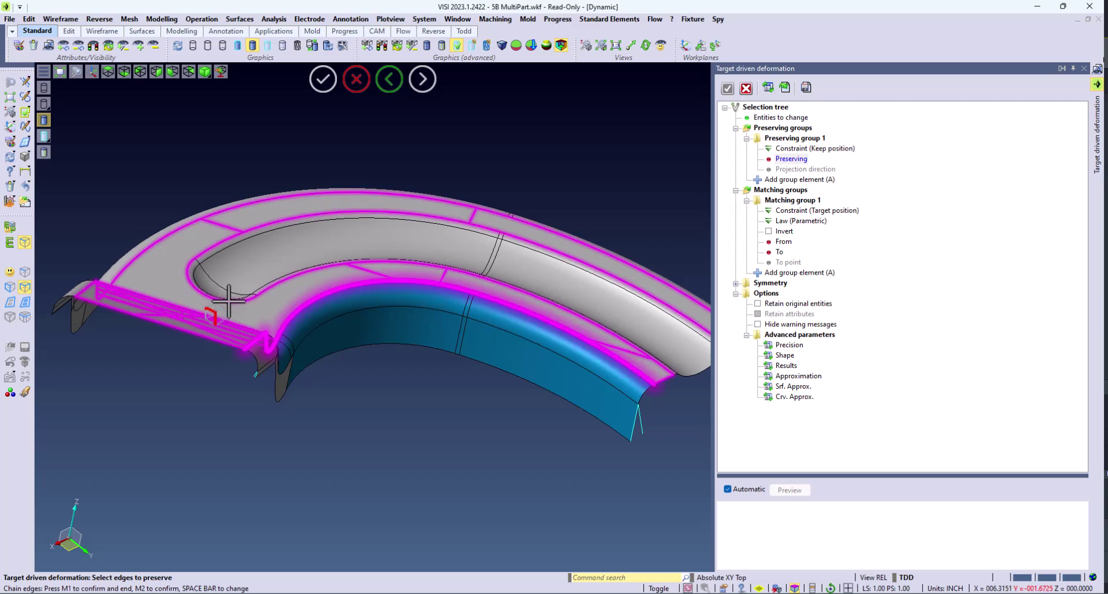
left_click(228, 301)
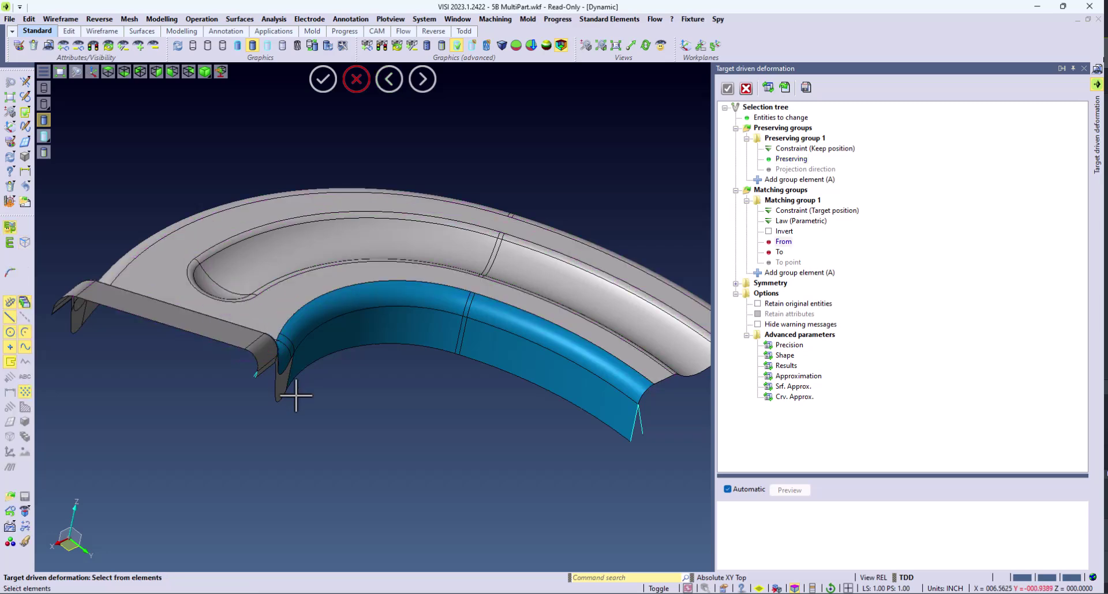
Step: In Matching group 1, match the short line on the straight flange's end edge to its angled target line
scroll(261, 425, "up", 5)
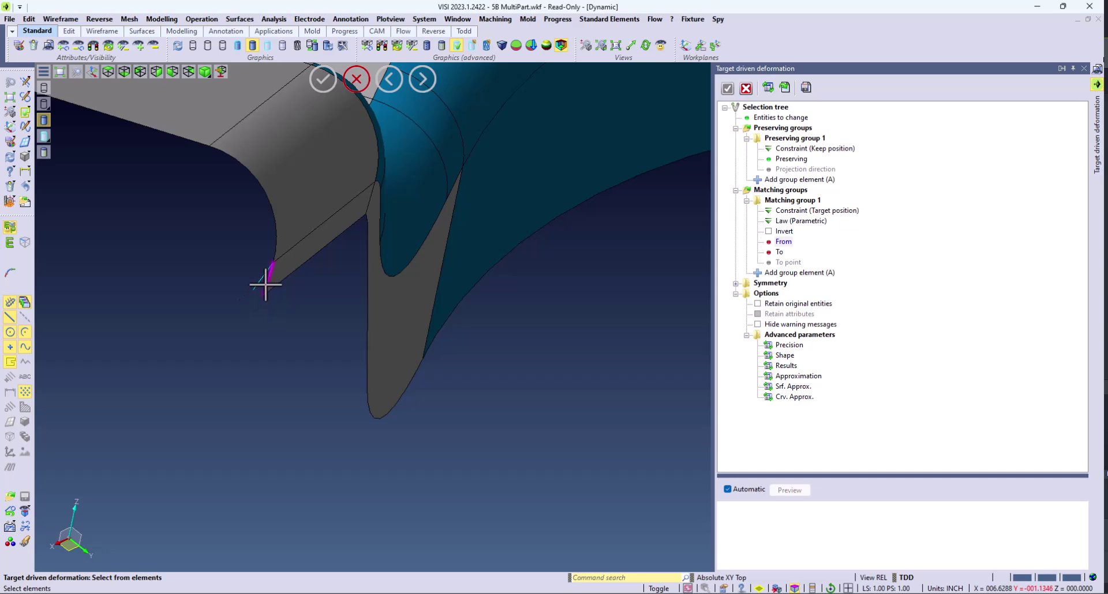
left_click(259, 282)
scroll(127, 279, "down", 5)
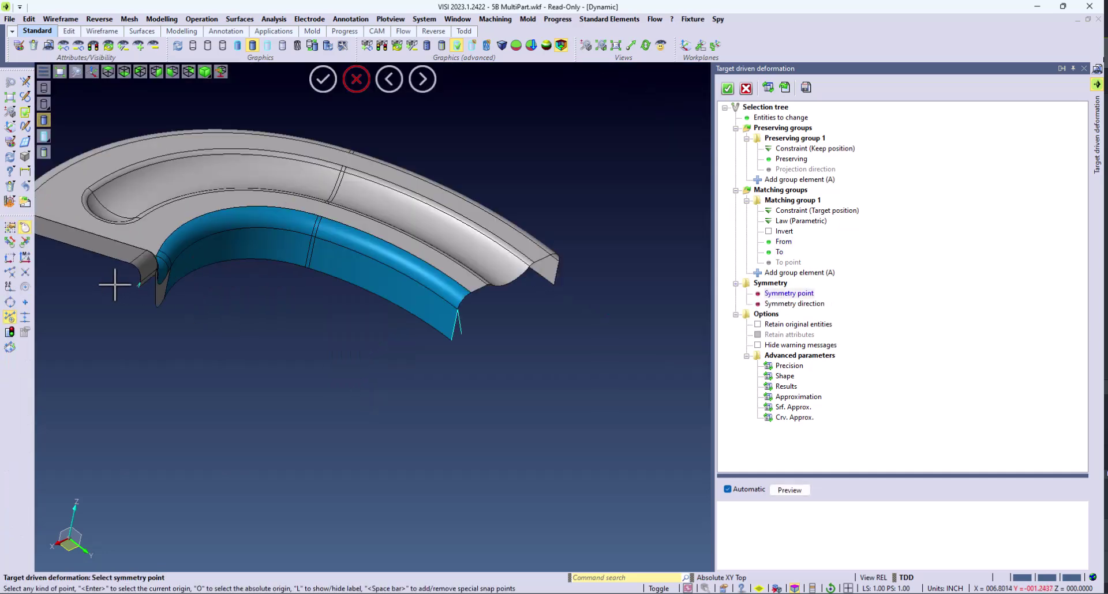
Step: Add Matching group 2 from the line on the blue flange's far end edge to its angled target line, and preview the deformation
left_click(758, 275)
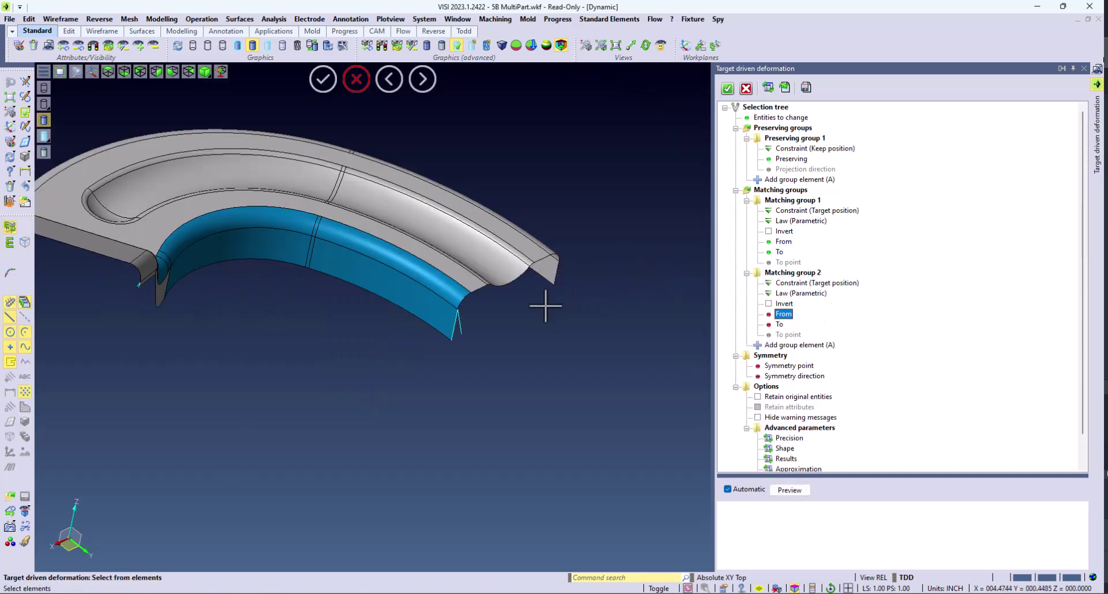
scroll(545, 305, "up", 4)
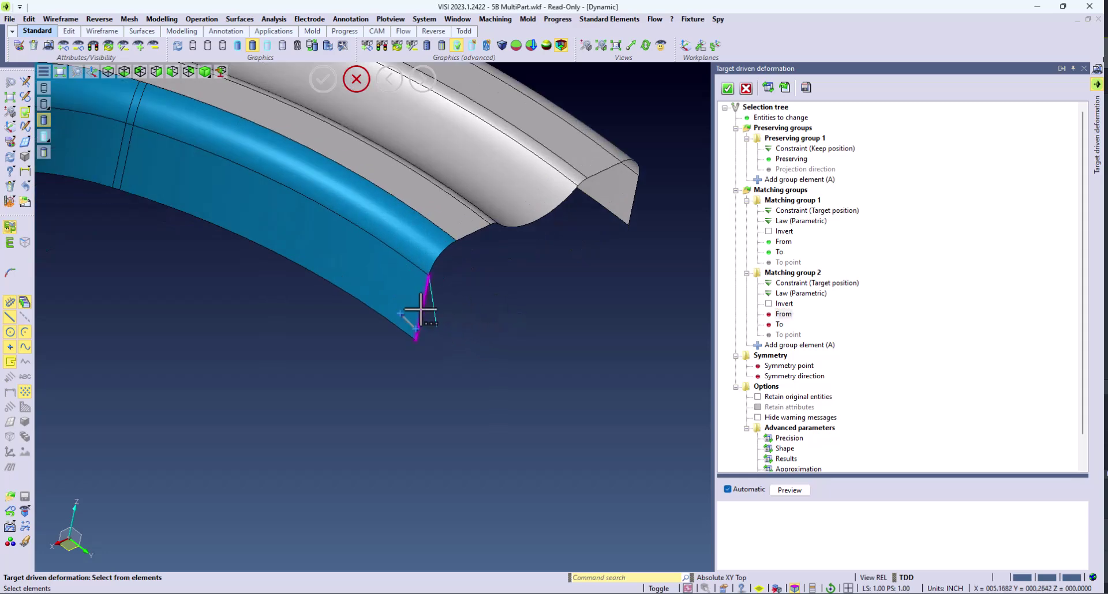
left_click(421, 310)
left_click(434, 302)
left_click(799, 490)
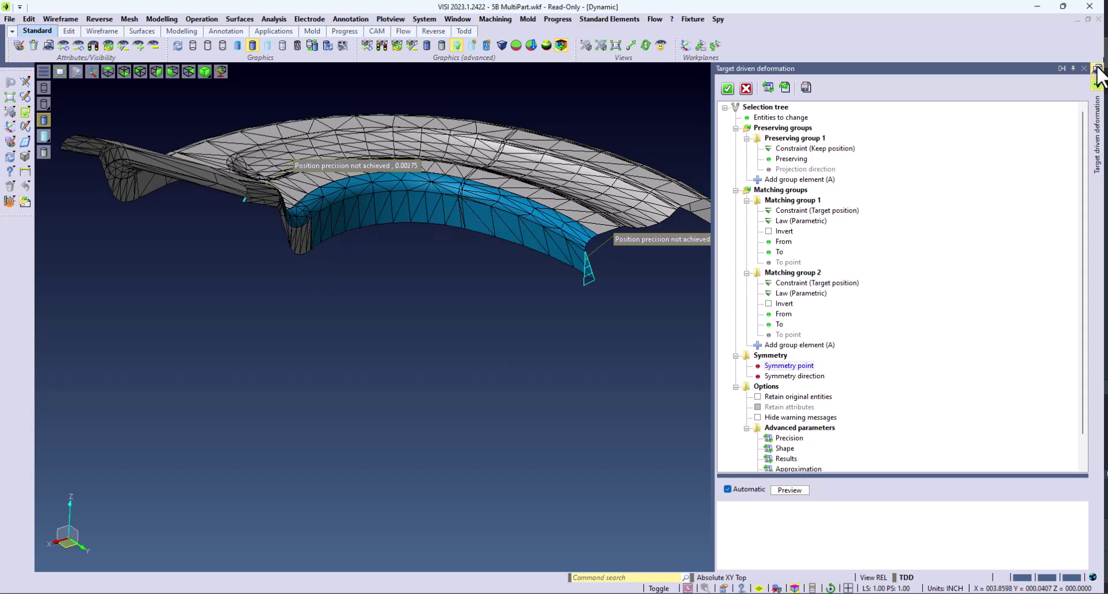
Step: Make the Bend Angles layer visible and return to the target driven deformation settings
left_click(1096, 70)
left_click(898, 181)
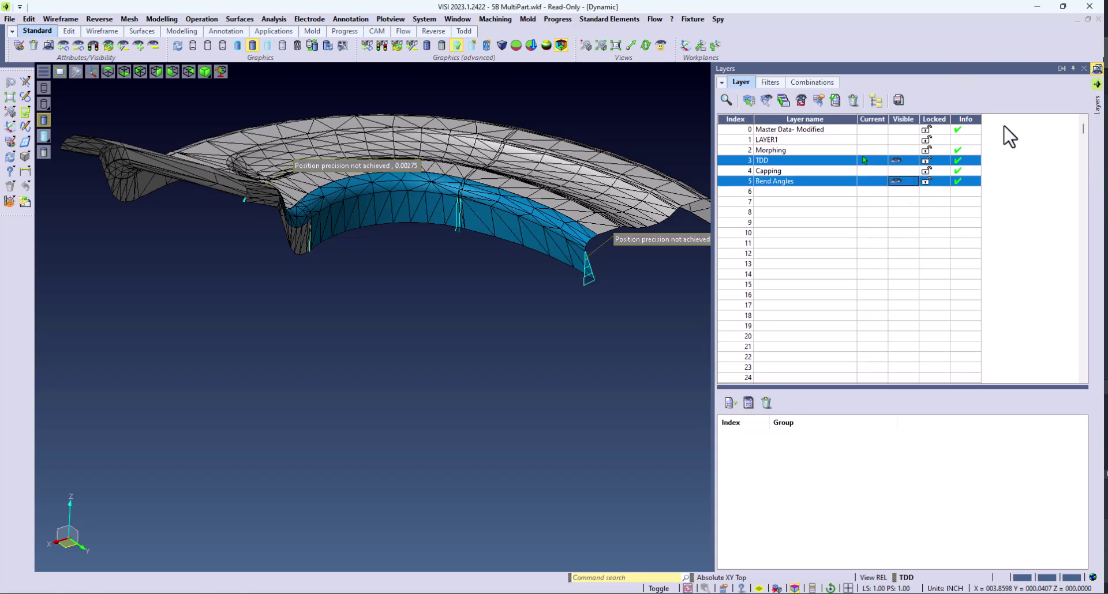
left_click(1096, 84)
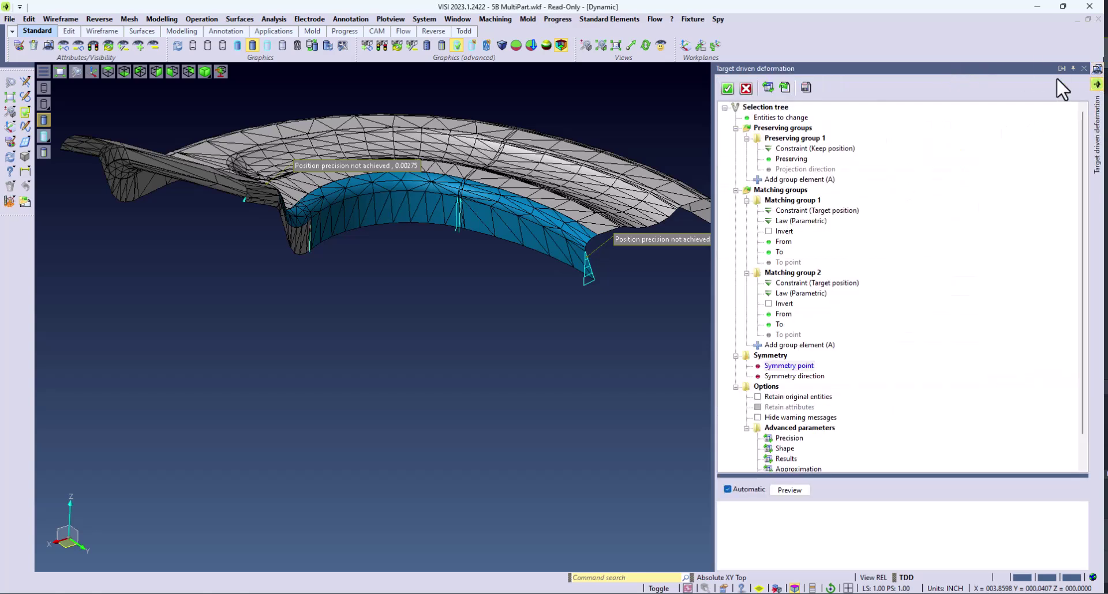
Step: Add Matching group 3, matching the short line at the corner between the two flanges to its angled target line
left_click(756, 345)
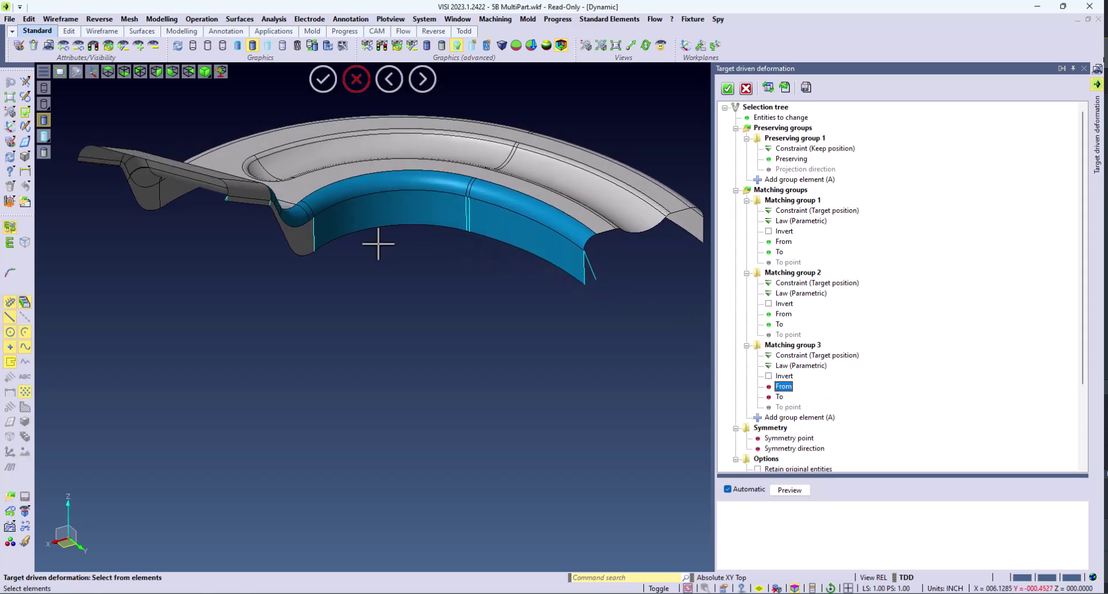
scroll(264, 199, "up", 5)
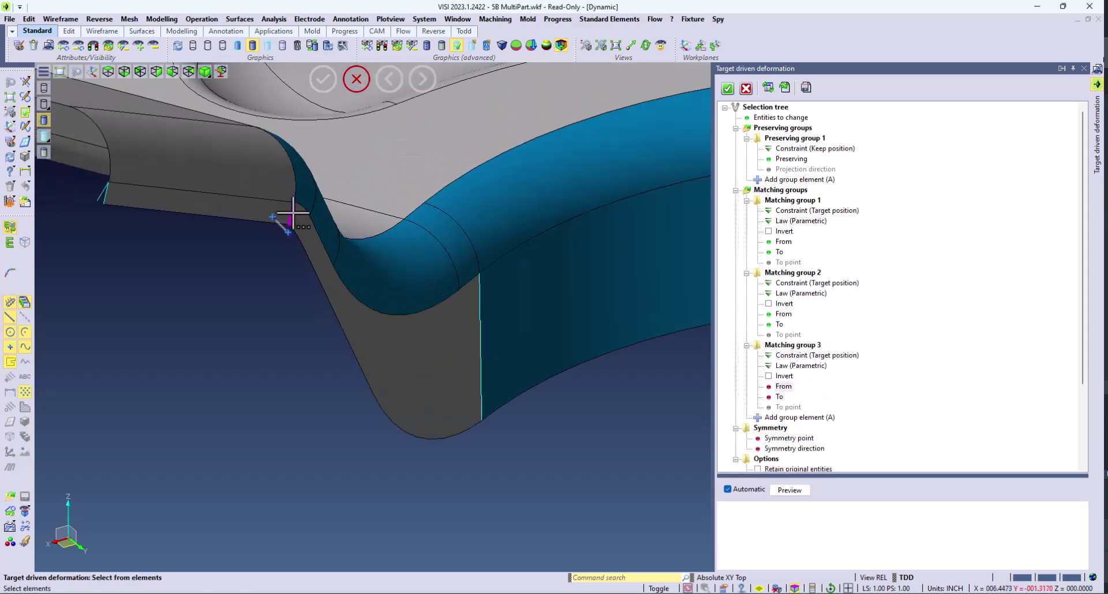
left_click(293, 214)
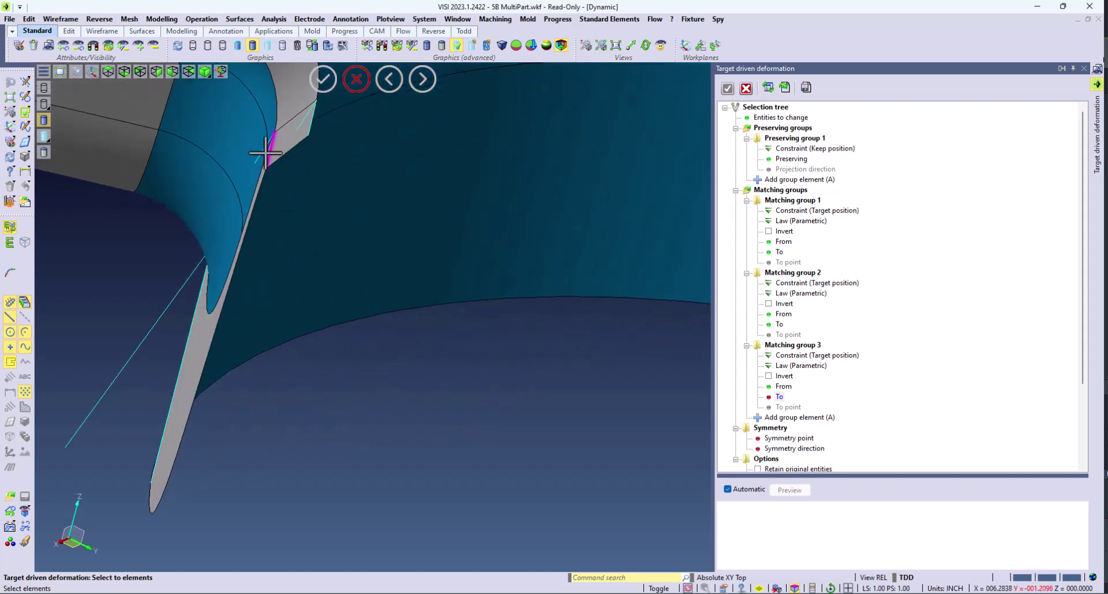
left_click(261, 154)
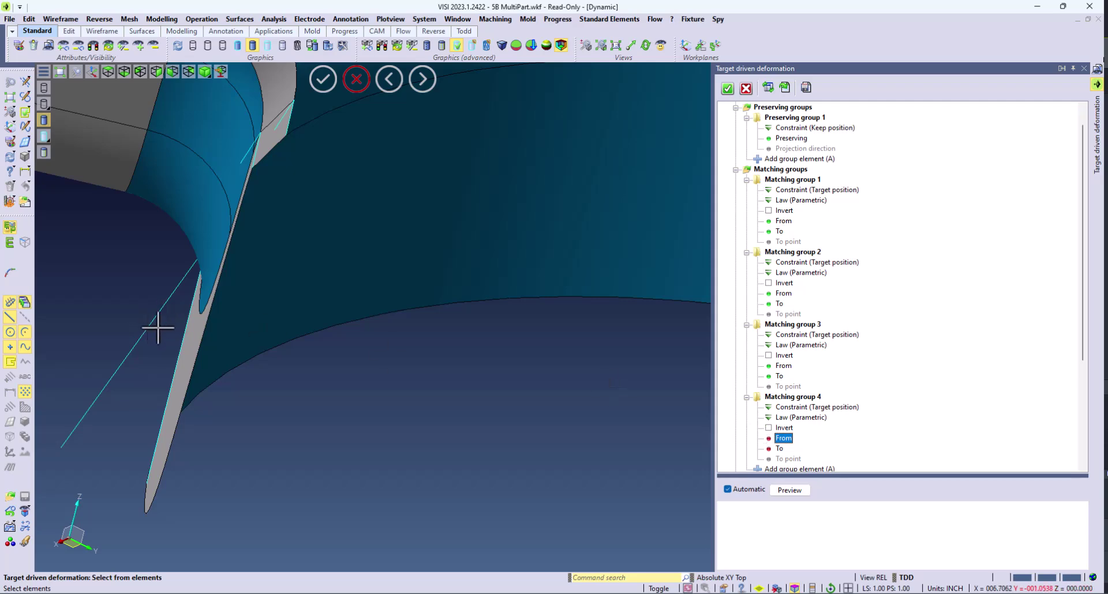
Step: Add Matching groups 4 to 6 for the remaining flange lines and their targets, and preview the deformation
left_click(158, 301)
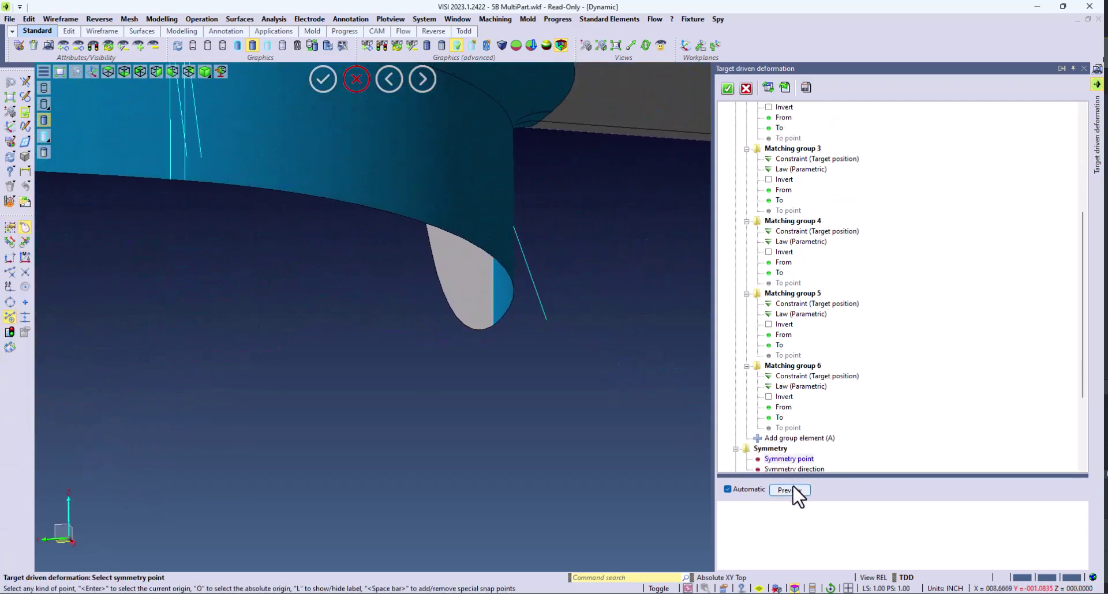
left_click(792, 488)
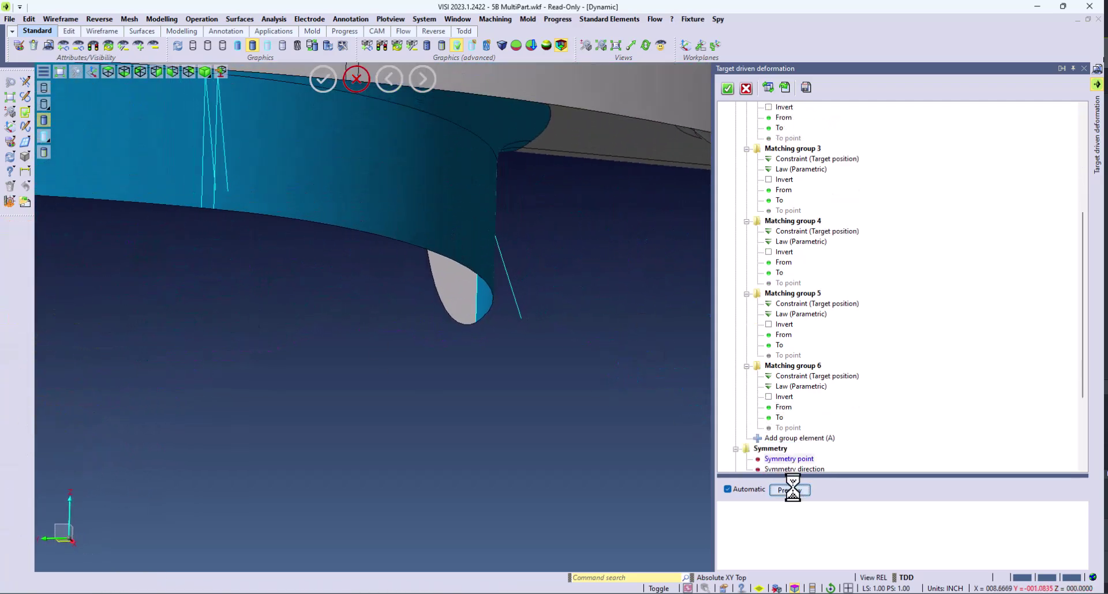
middle_click_drag(699, 446, 691, 421)
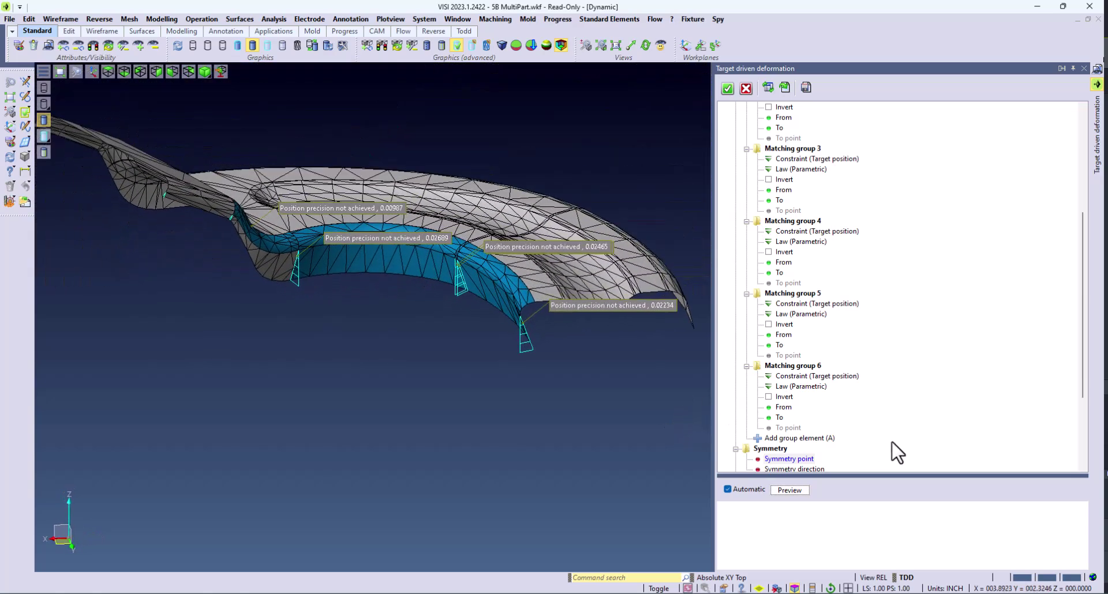
Step: Retain the original entities and attributes, and apply the target driven deformation
scroll(898, 452, "down", 4)
left_click(764, 366)
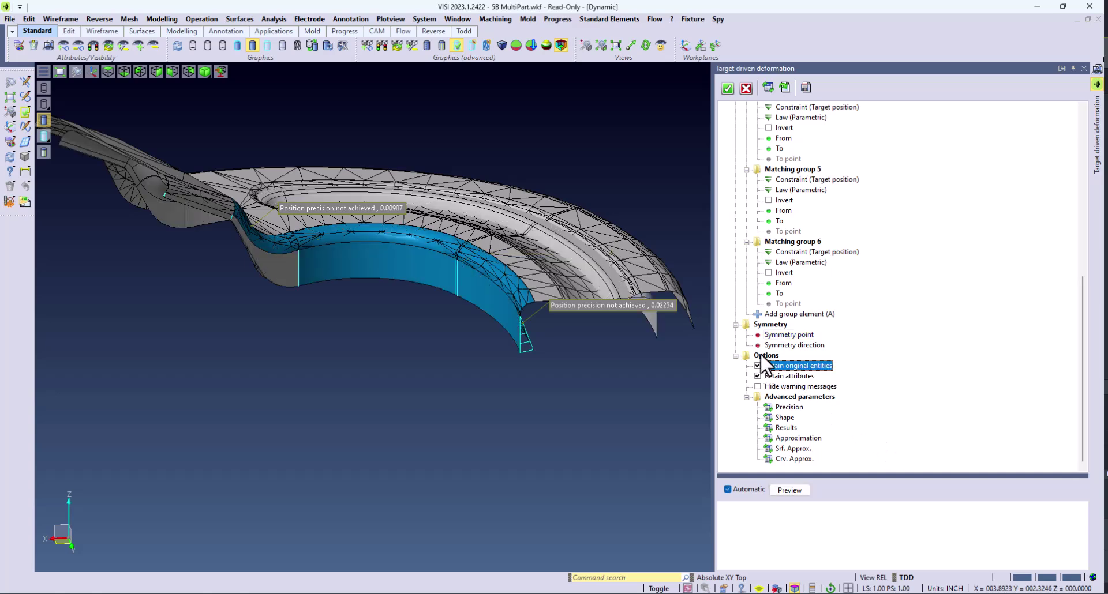
left_click(727, 88)
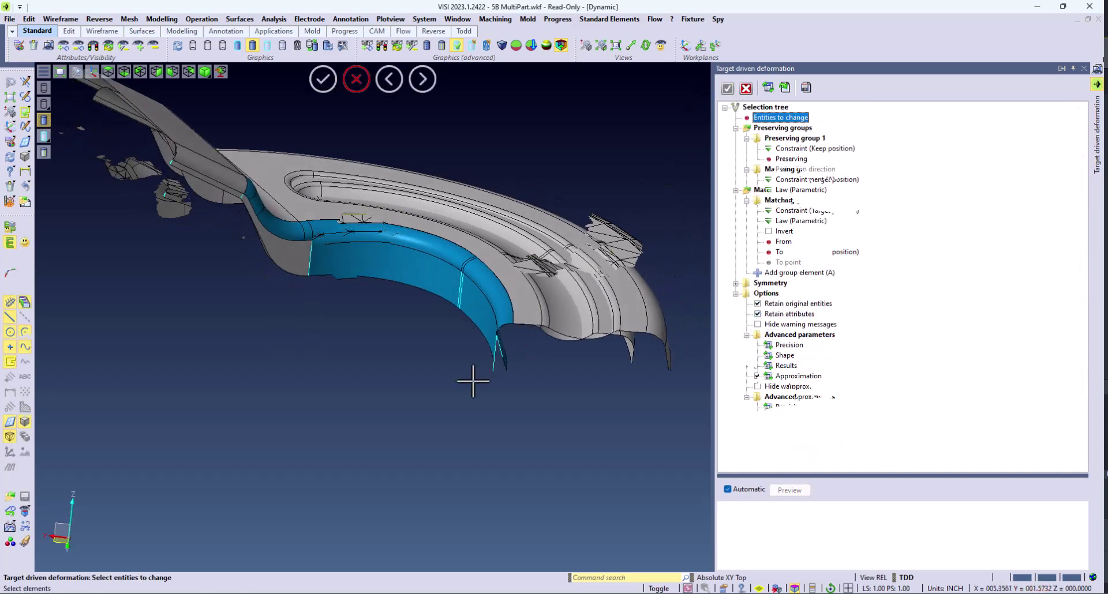
Step: Examine the deformed flanges against the retained original part and the target lines from several sides
middle_click_drag(470, 375, 324, 234)
middle_click_drag(566, 297, 616, 314)
scroll(616, 313, "up", 5)
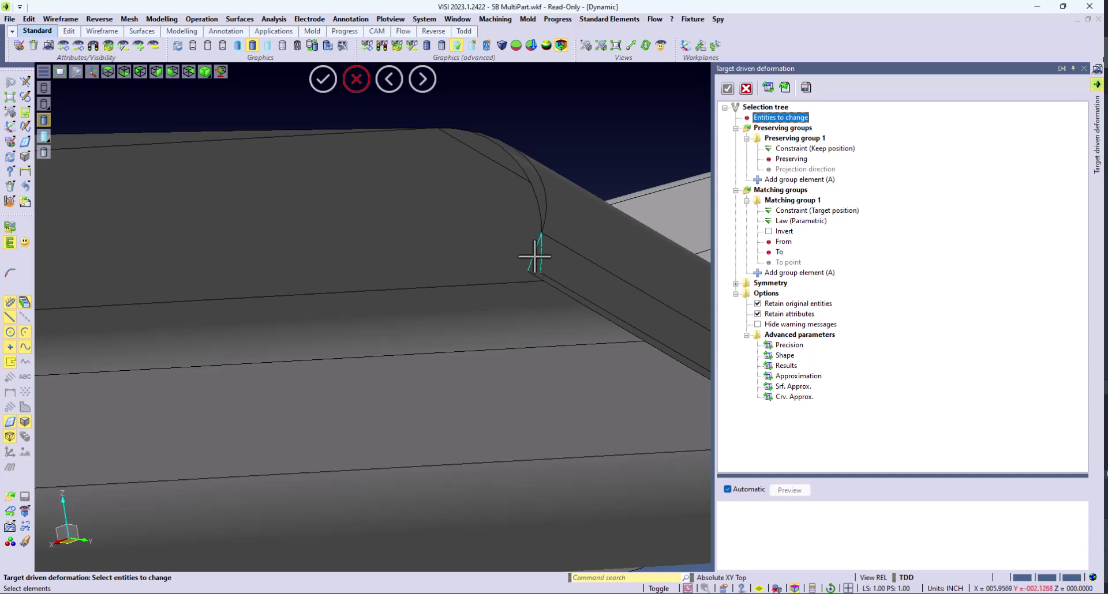
scroll(535, 257, "down", 6)
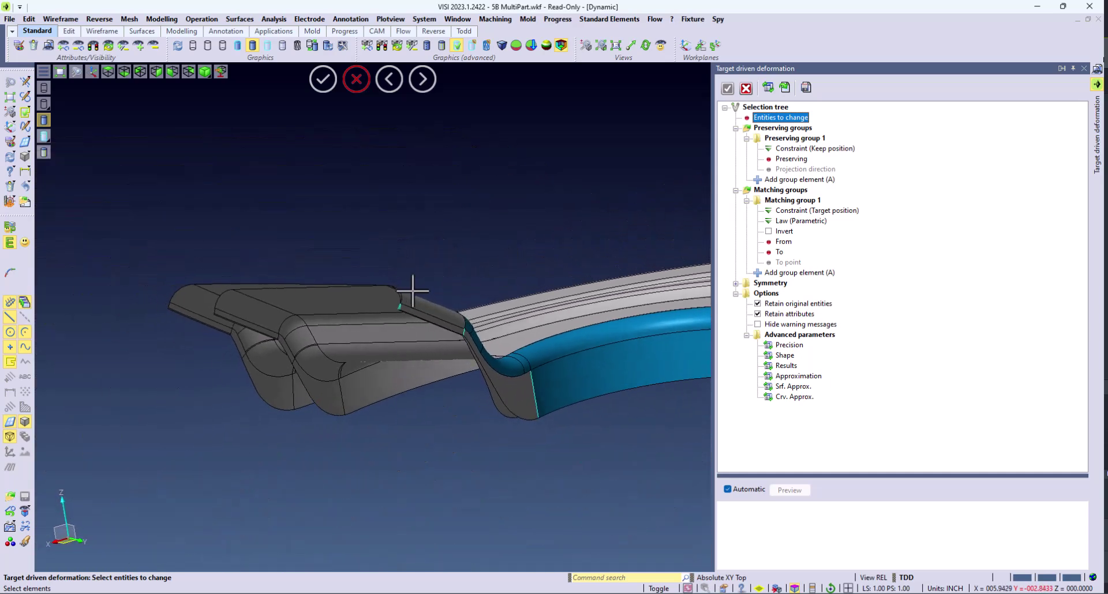
middle_click_drag(412, 291, 386, 241)
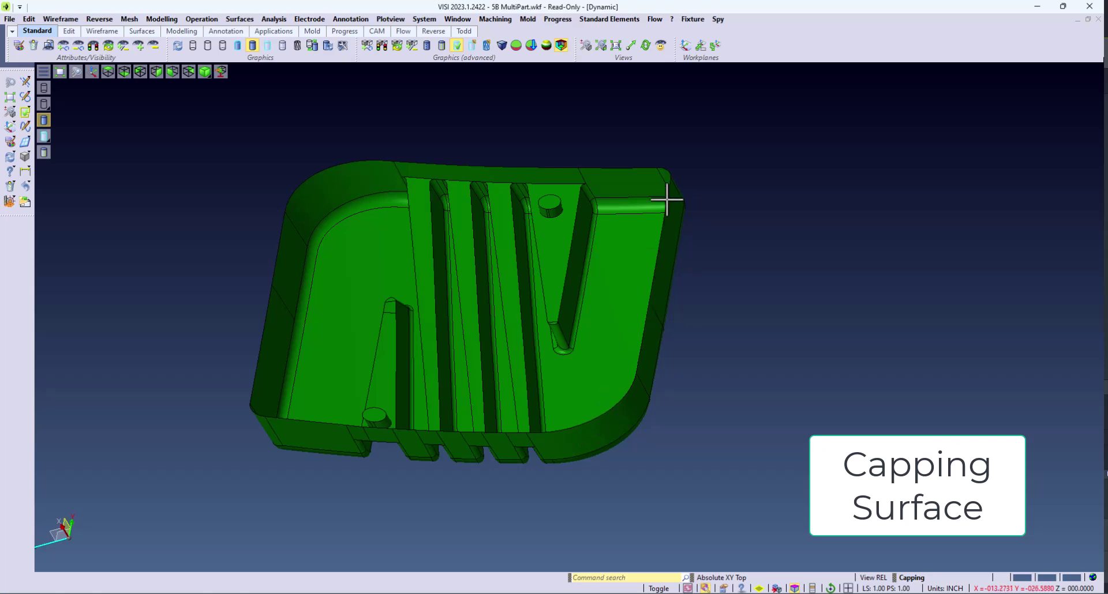
Step: Draw the boundary edges around the open rim of the green part as wireframe curves
left_click(239, 18)
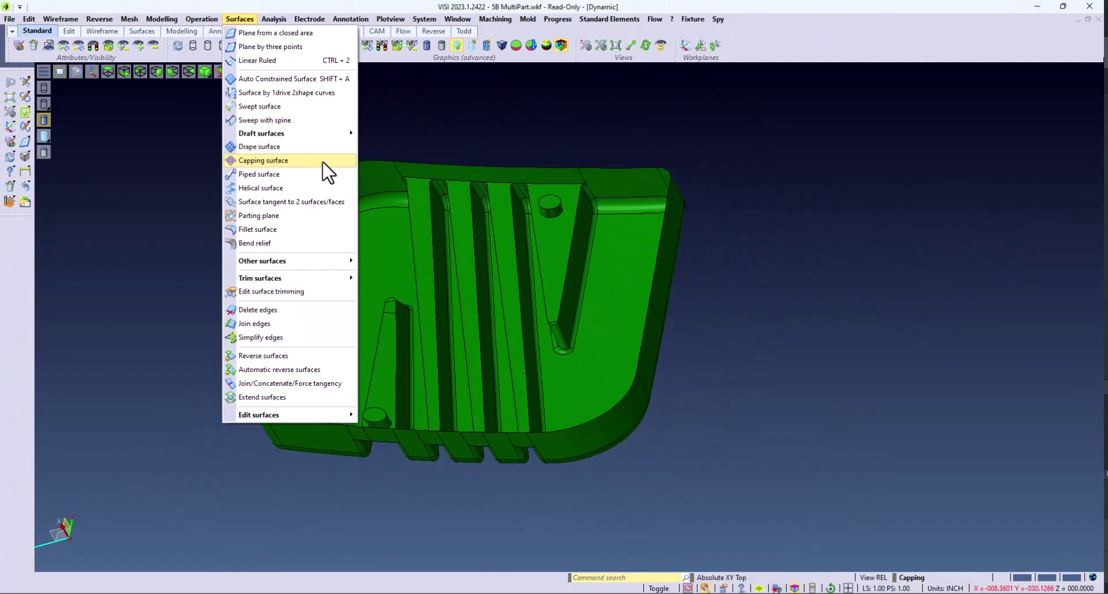
key("Escape")
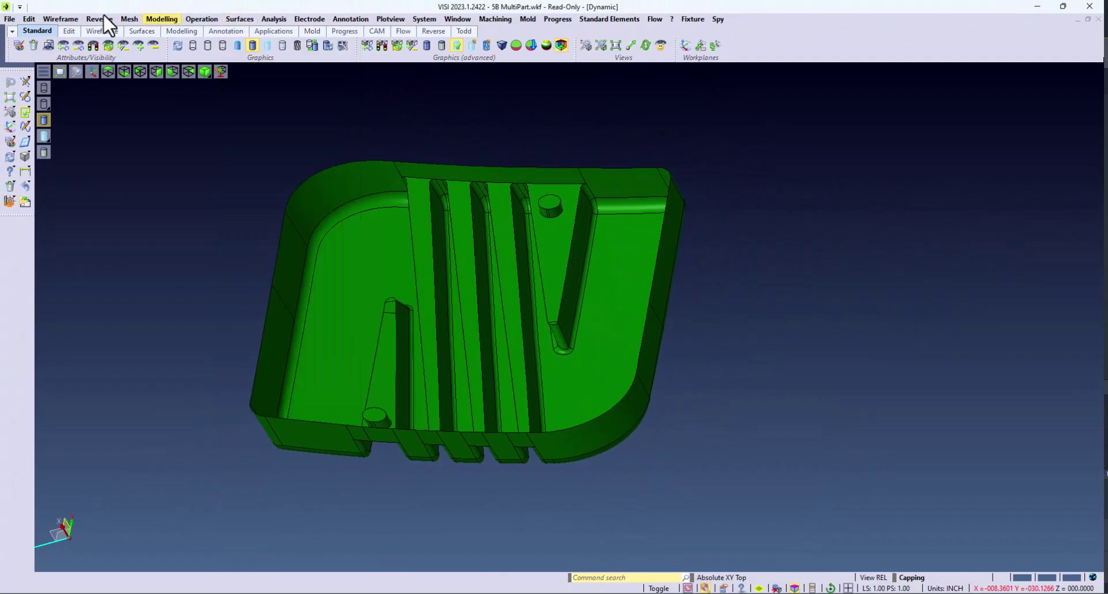
left_click(61, 18)
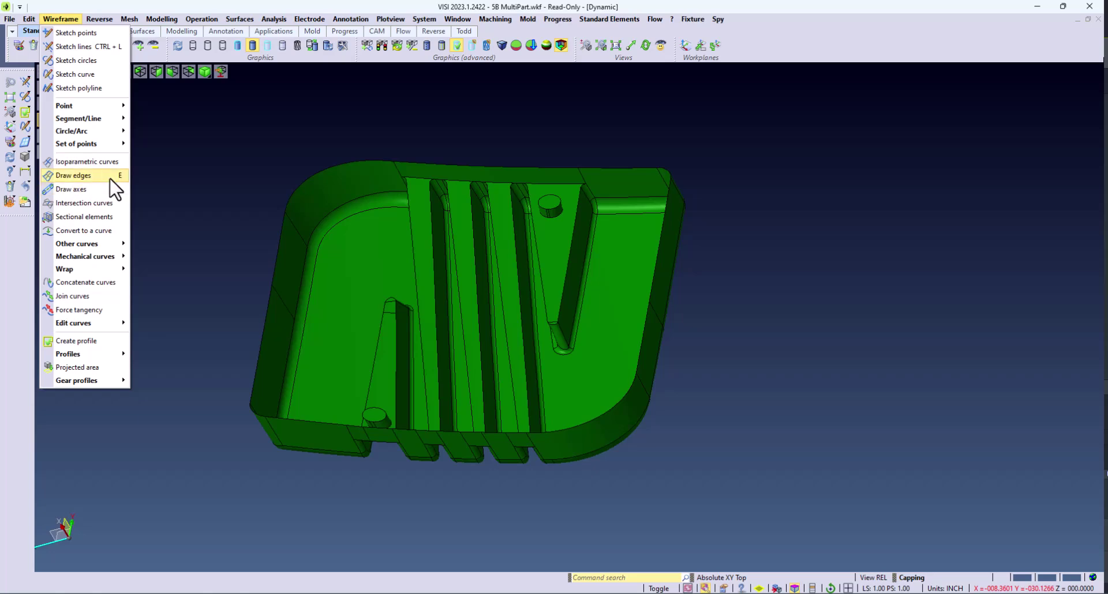
left_click(87, 175)
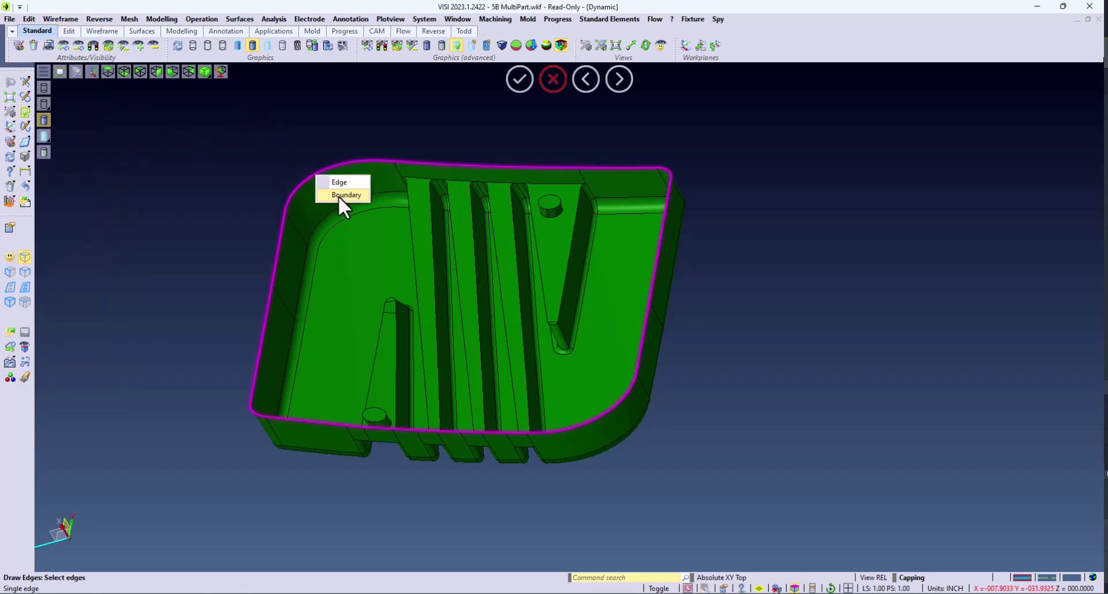
left_click(338, 196)
Step: Concatenate the drawn rim edges into a single closed curve
left_click(61, 19)
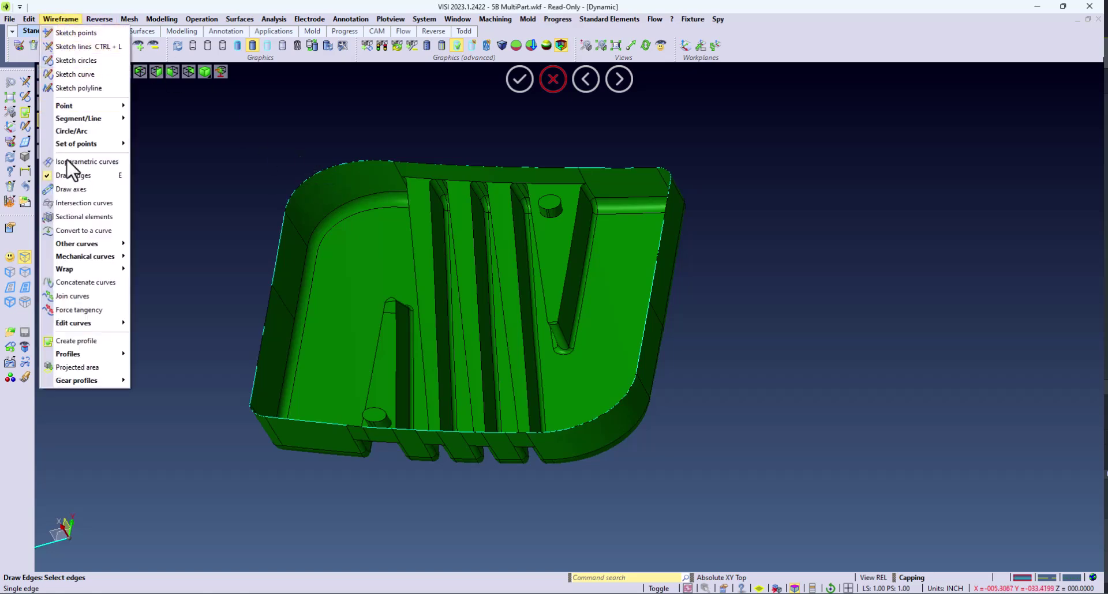
left_click(124, 282)
left_click(310, 171)
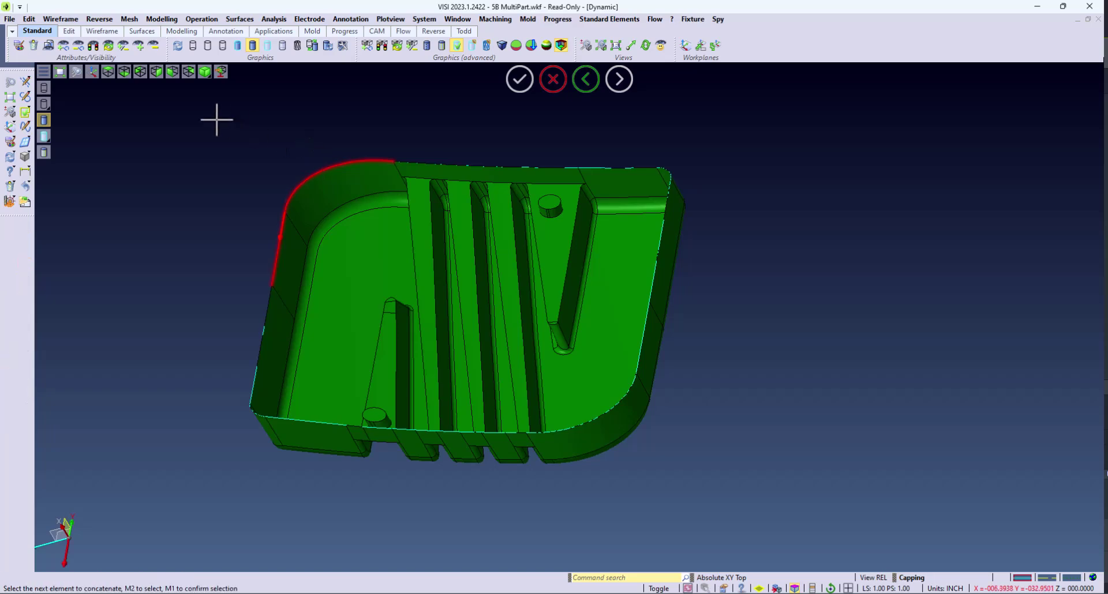
left_click(344, 164)
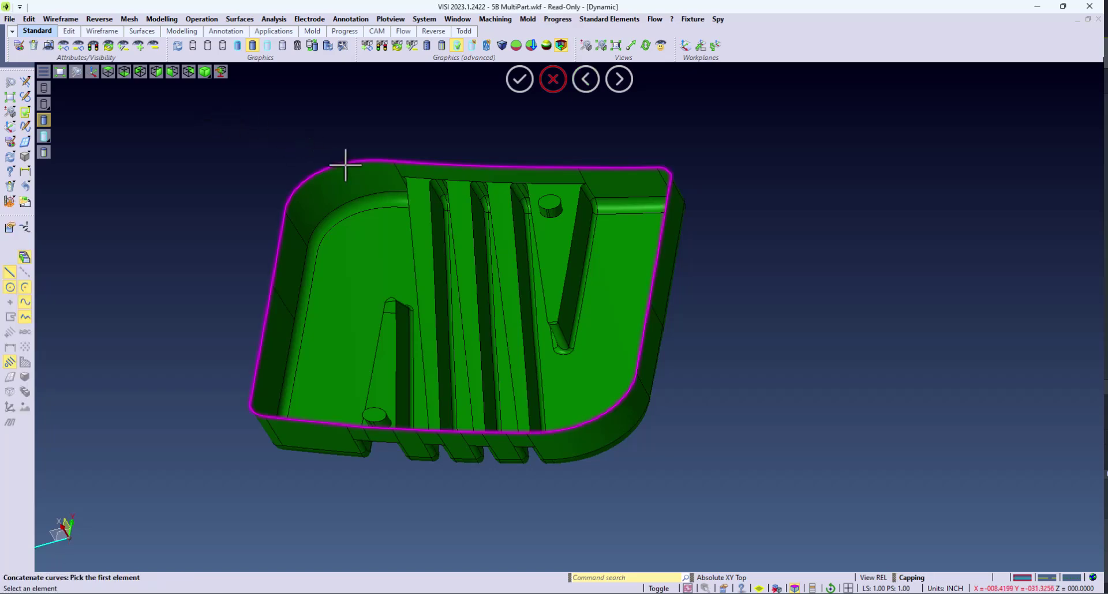
Step: Create a capping surface over the green part's open rim, using the closed rim curve as boundary, and preview it before accepting
left_click(228, 19)
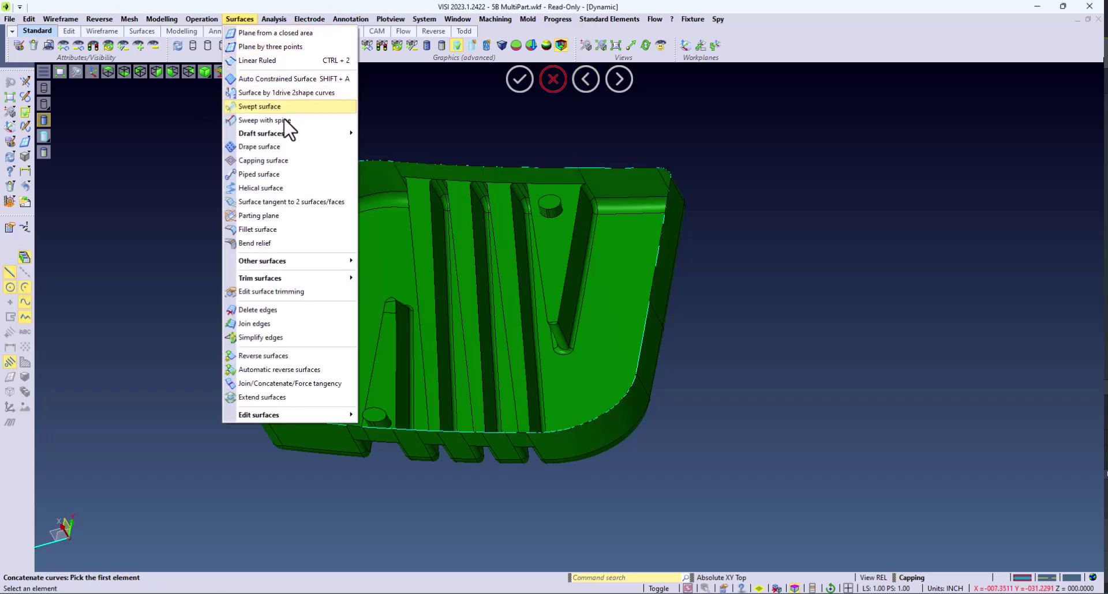
left_click(341, 162)
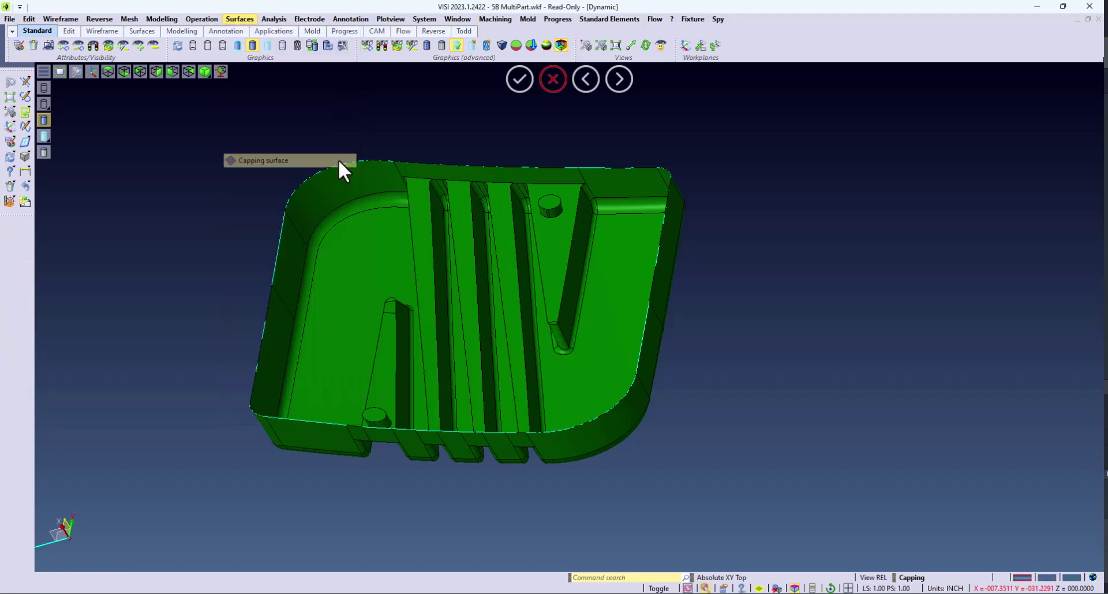
left_click(387, 168)
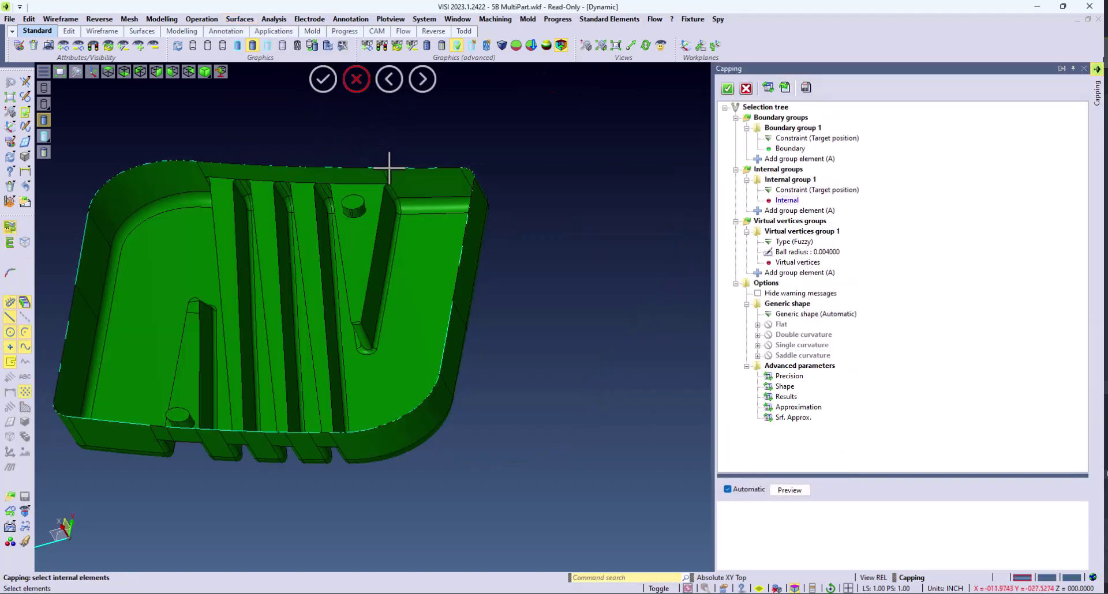
left_click(805, 494)
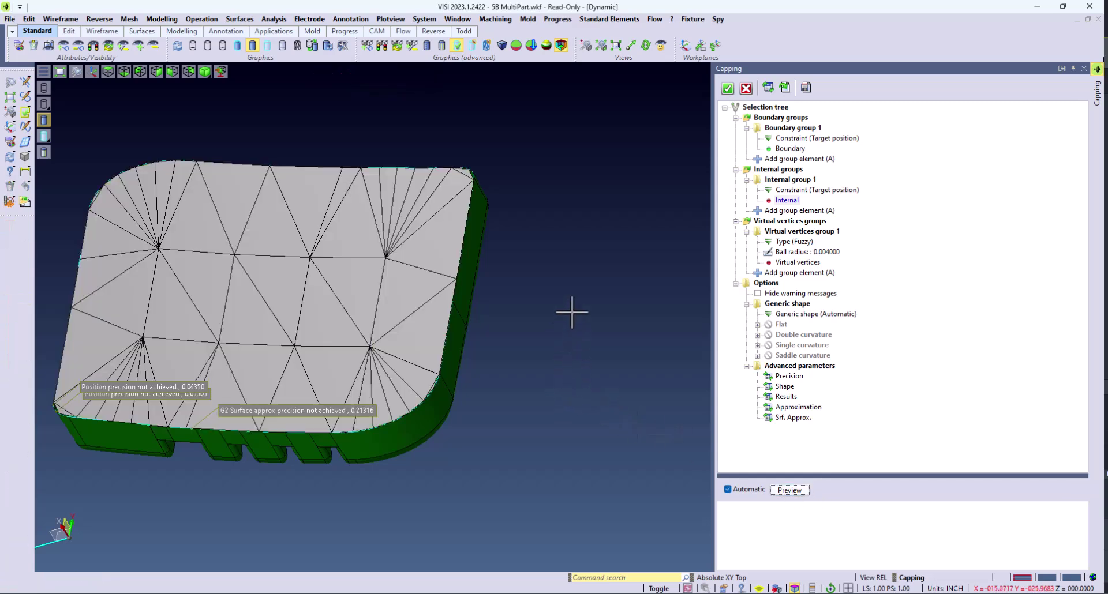
middle_click_drag(572, 312, 574, 306)
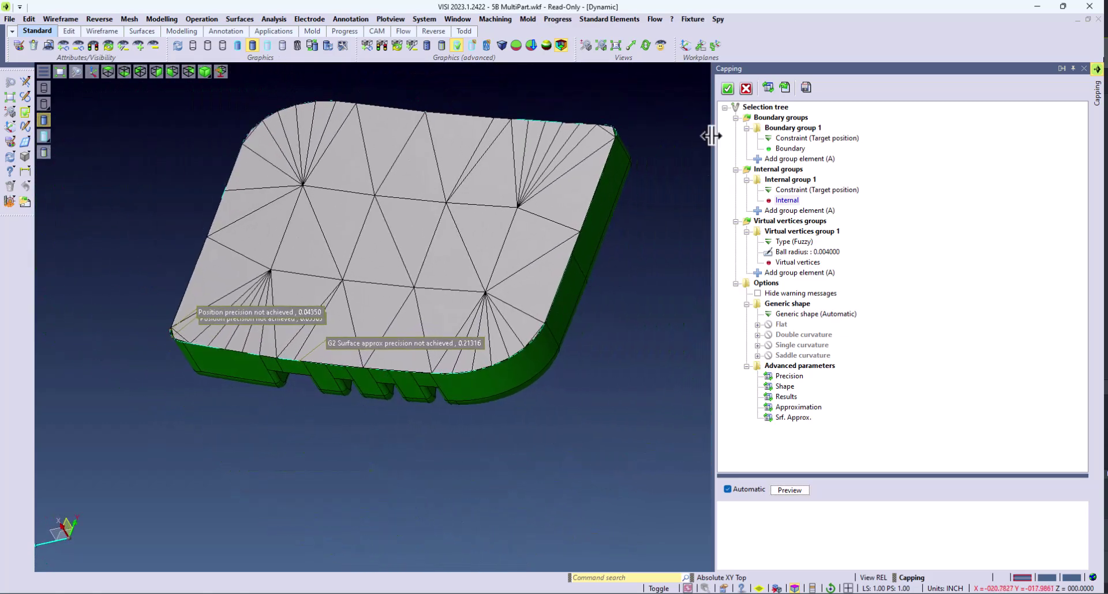
left_click(726, 87)
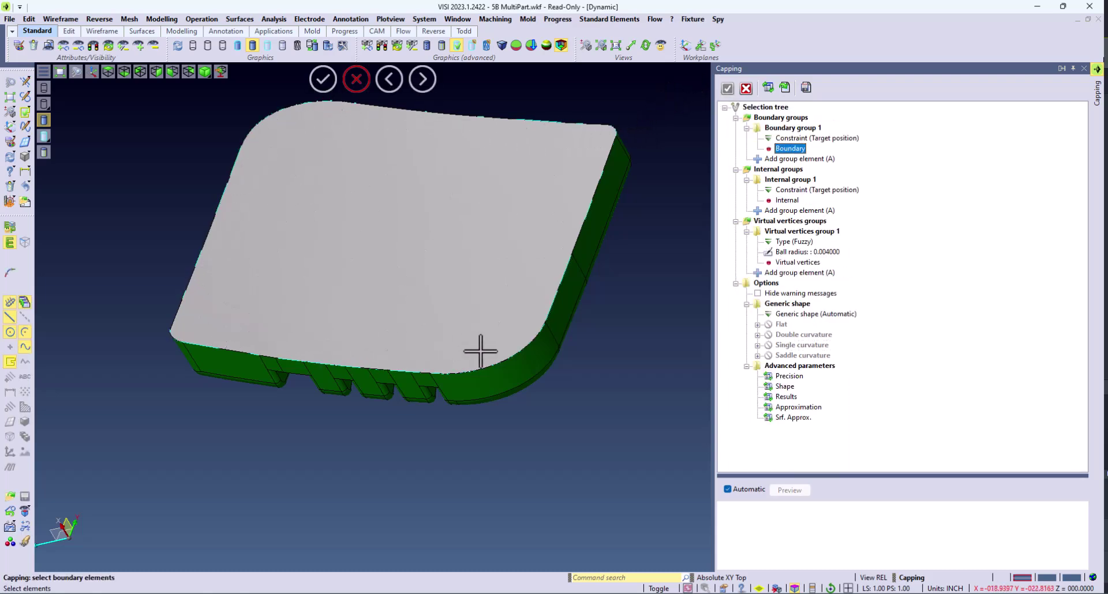
left_click(727, 88)
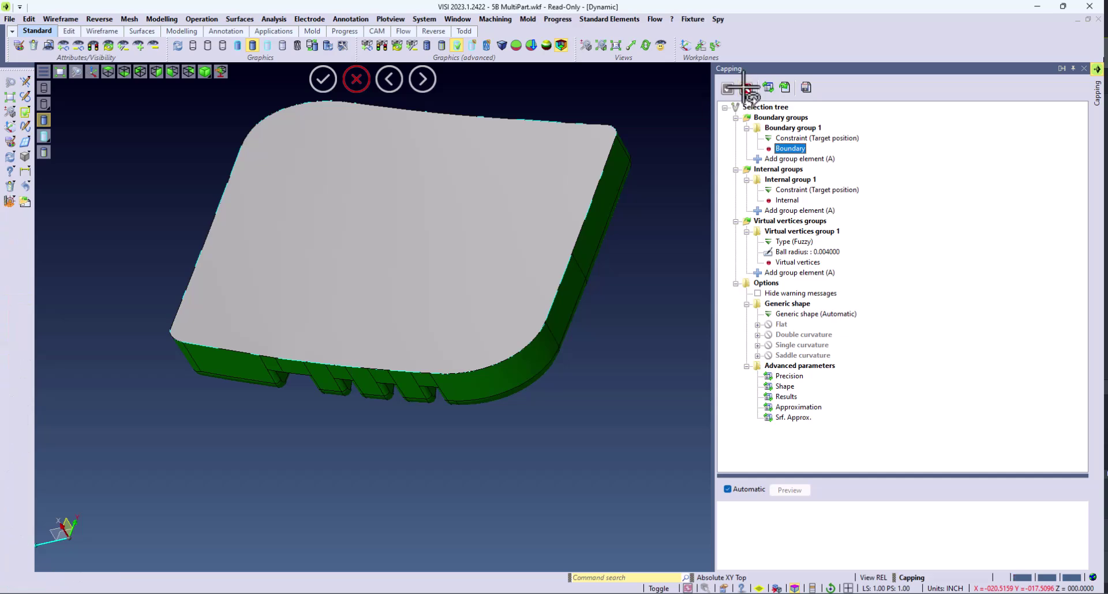
Step: Start the Unite operation with the capping surface and the green part in view
left_click(196, 19)
left_click(195, 33)
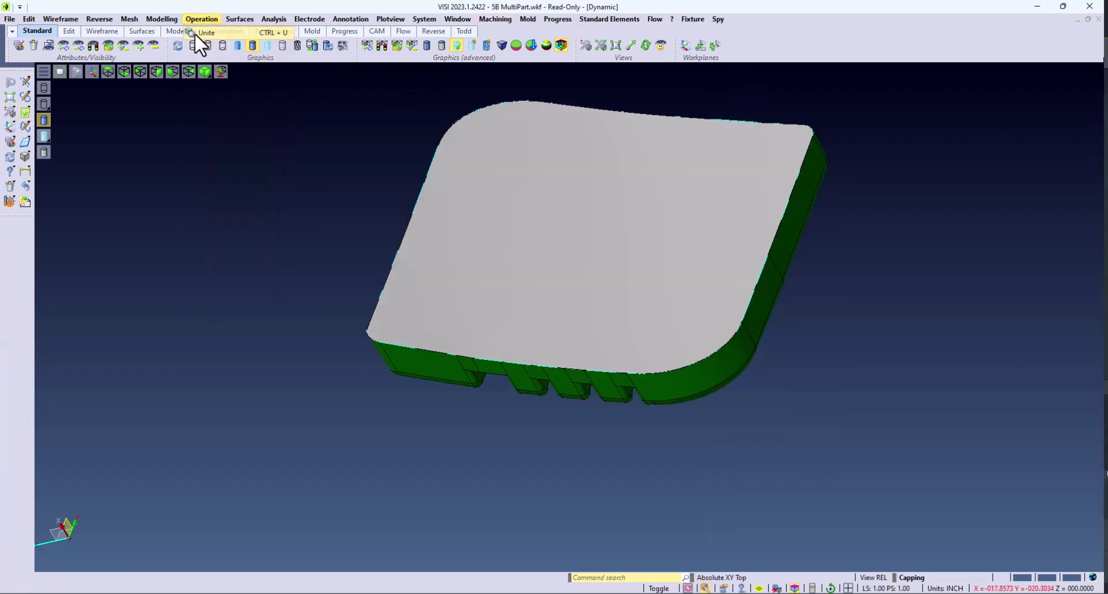